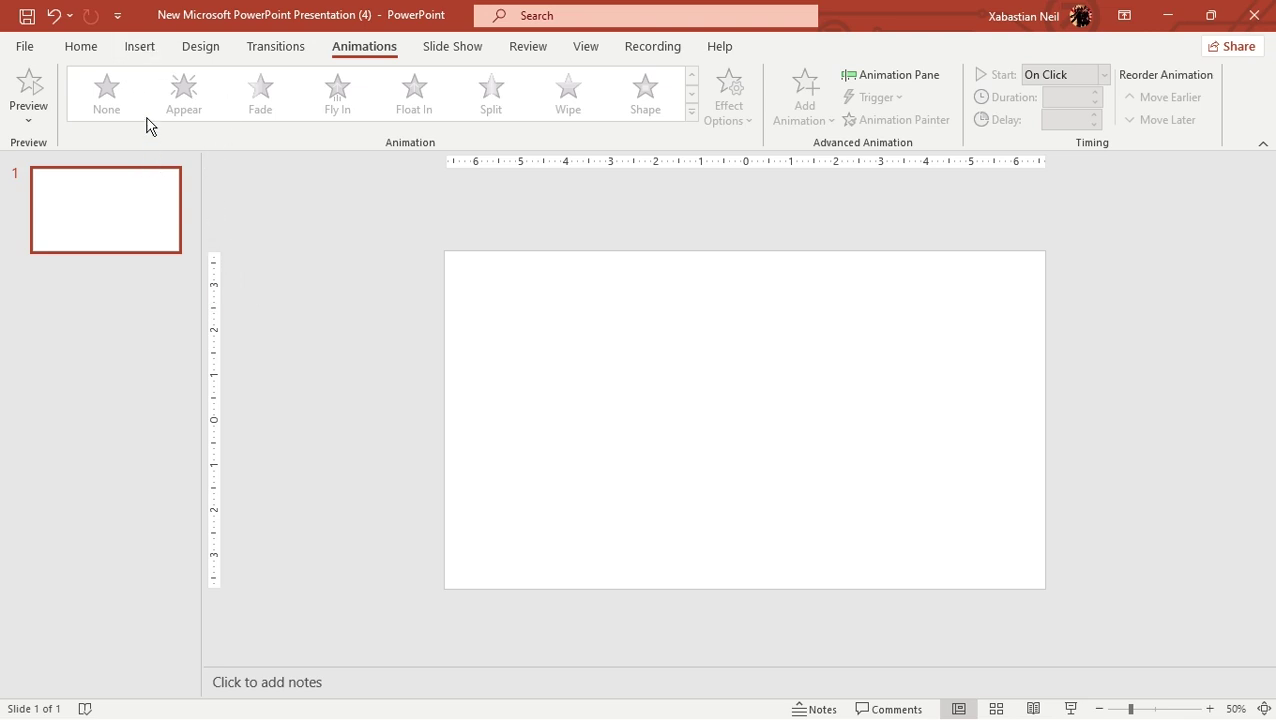
List the Pictures sources (This Device, Stock Images, Online Pictures) from the Insert tab.
click(88, 47)
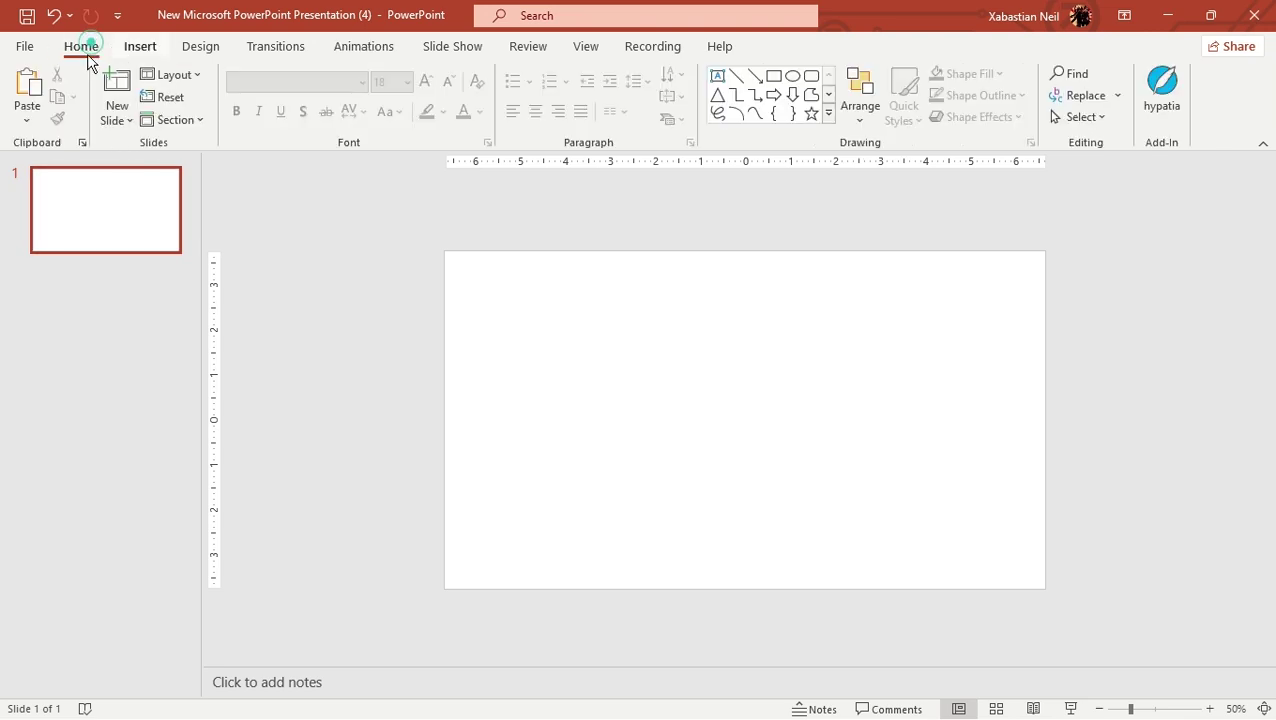
click(138, 48)
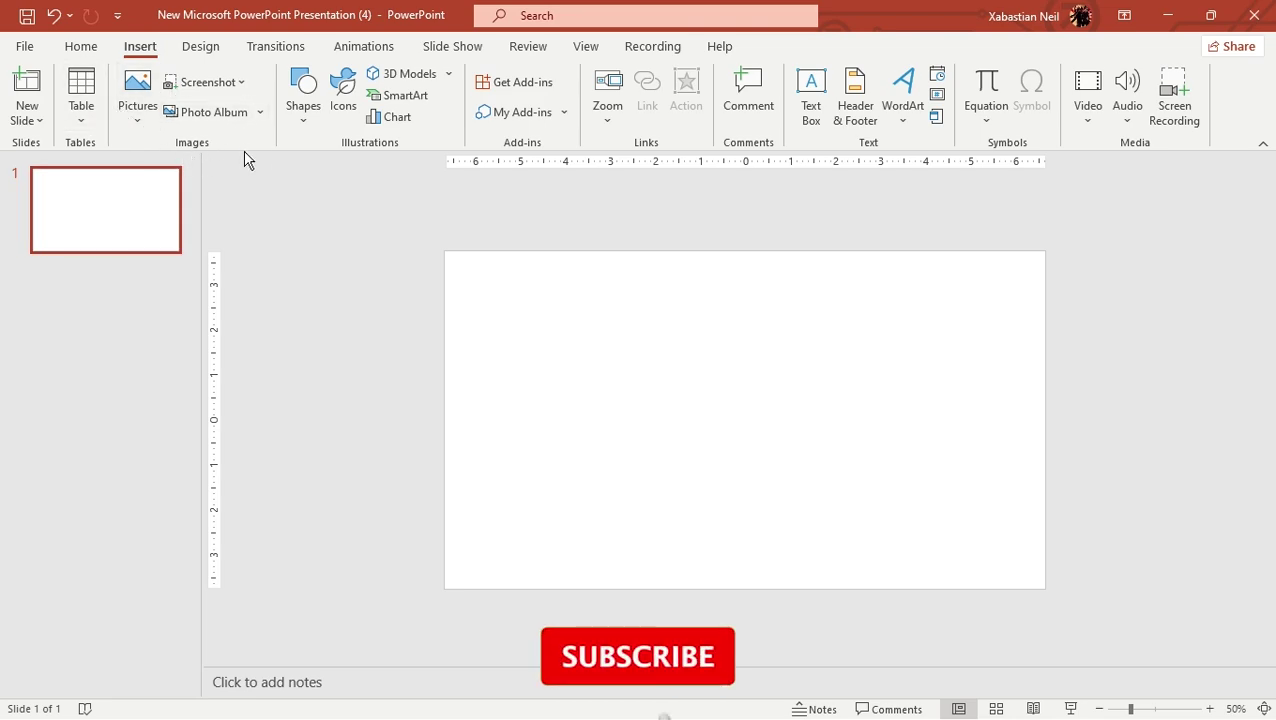
click(136, 118)
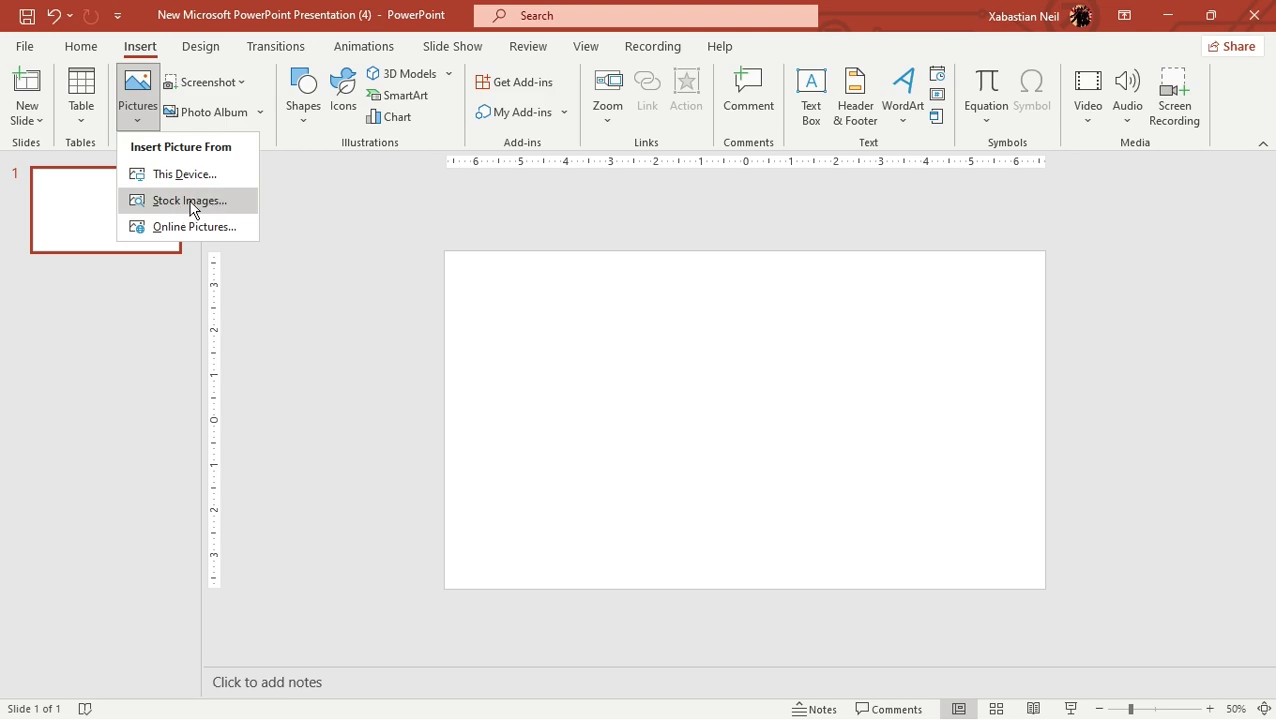
Open the Stock Images library.
click(191, 207)
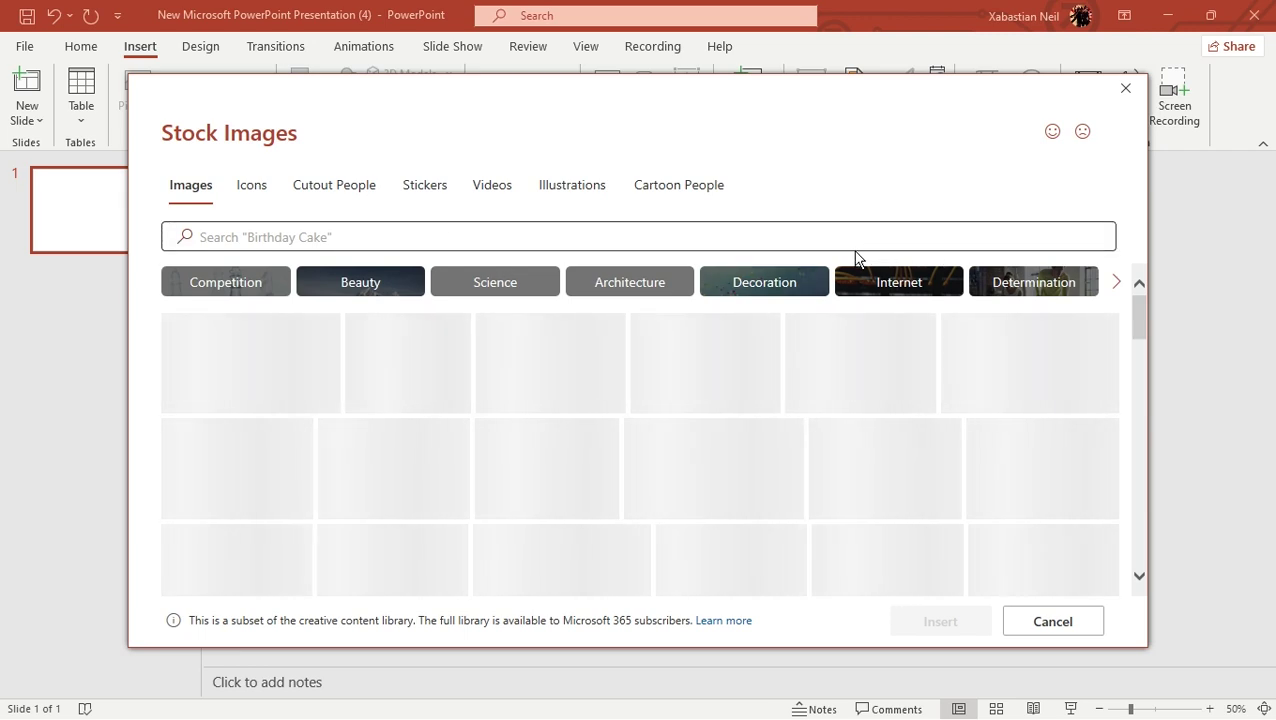
mouse_move(1135, 315)
mouse_down()
mouse_move(1138, 345)
mouse_move(1140, 308)
mouse_up()
click(1140, 308)
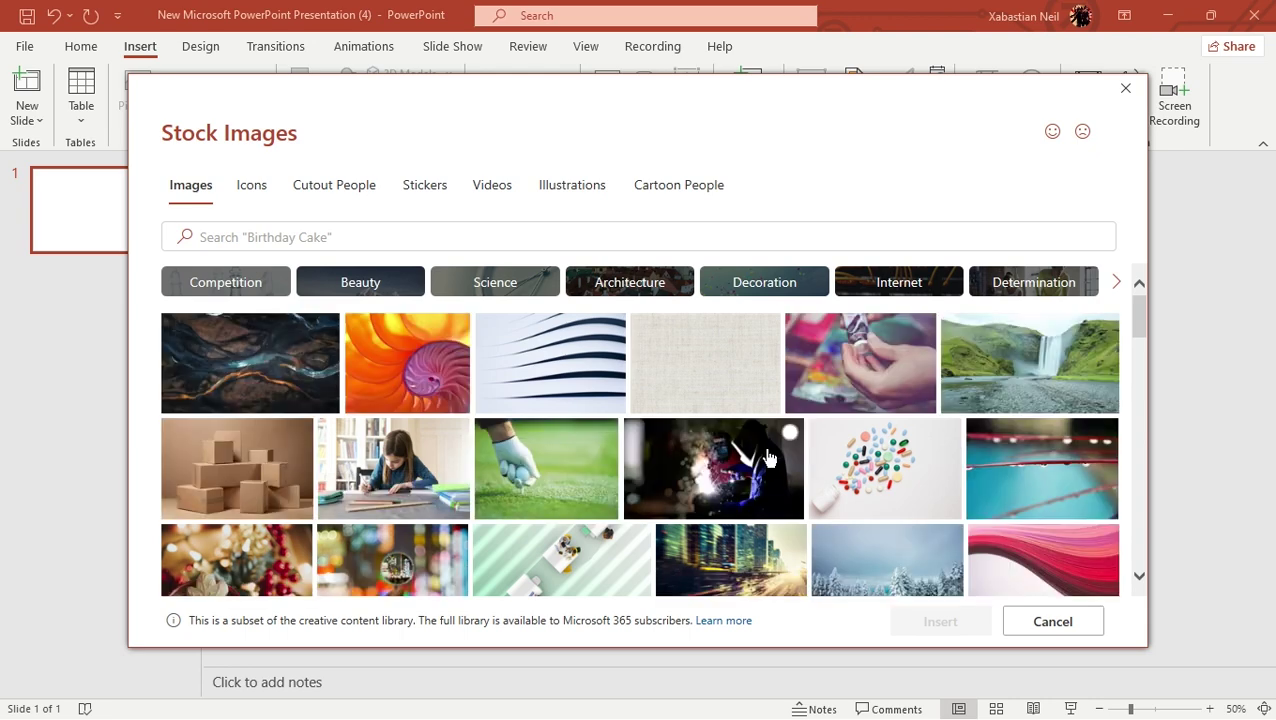
Browse the Images tab and select the foggy Golden Gate Bridge photo.
scroll(768, 457, down, 1)
scroll(328, 407, up, 1)
scroll(330, 404, down, 1)
scroll(330, 404, up, 1)
scroll(448, 443, down, 5)
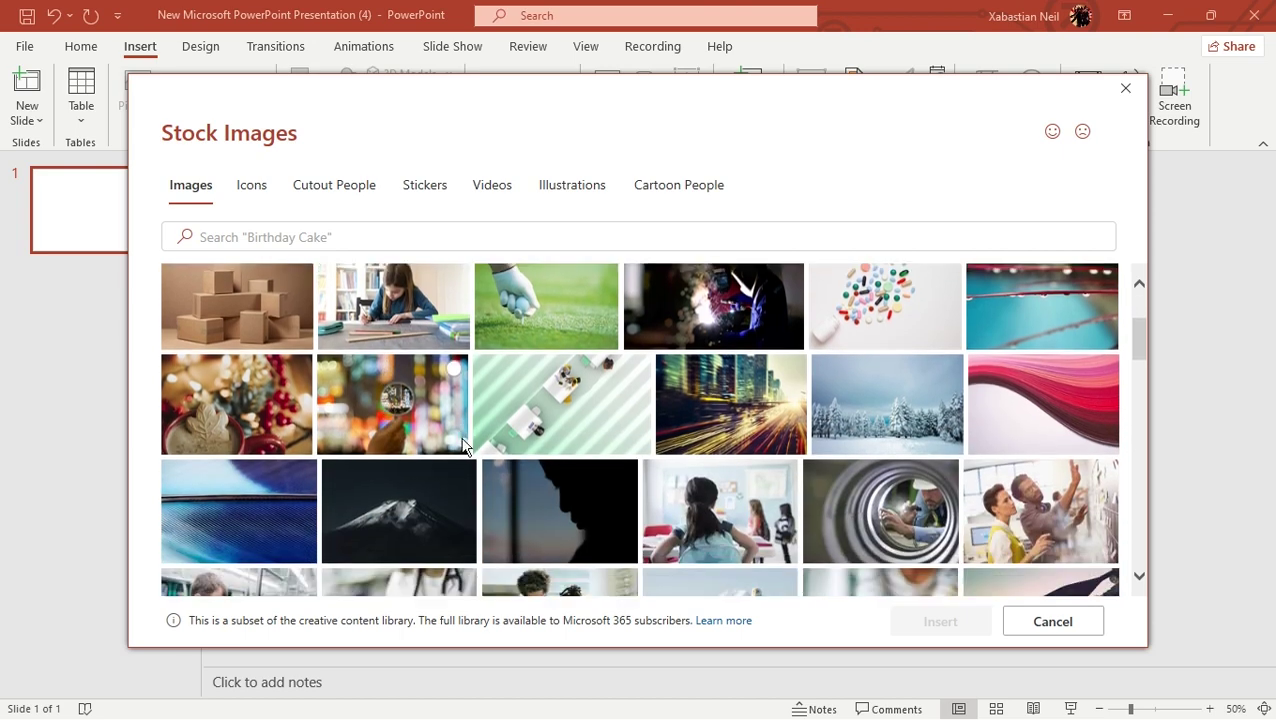
scroll(462, 446, down, 6)
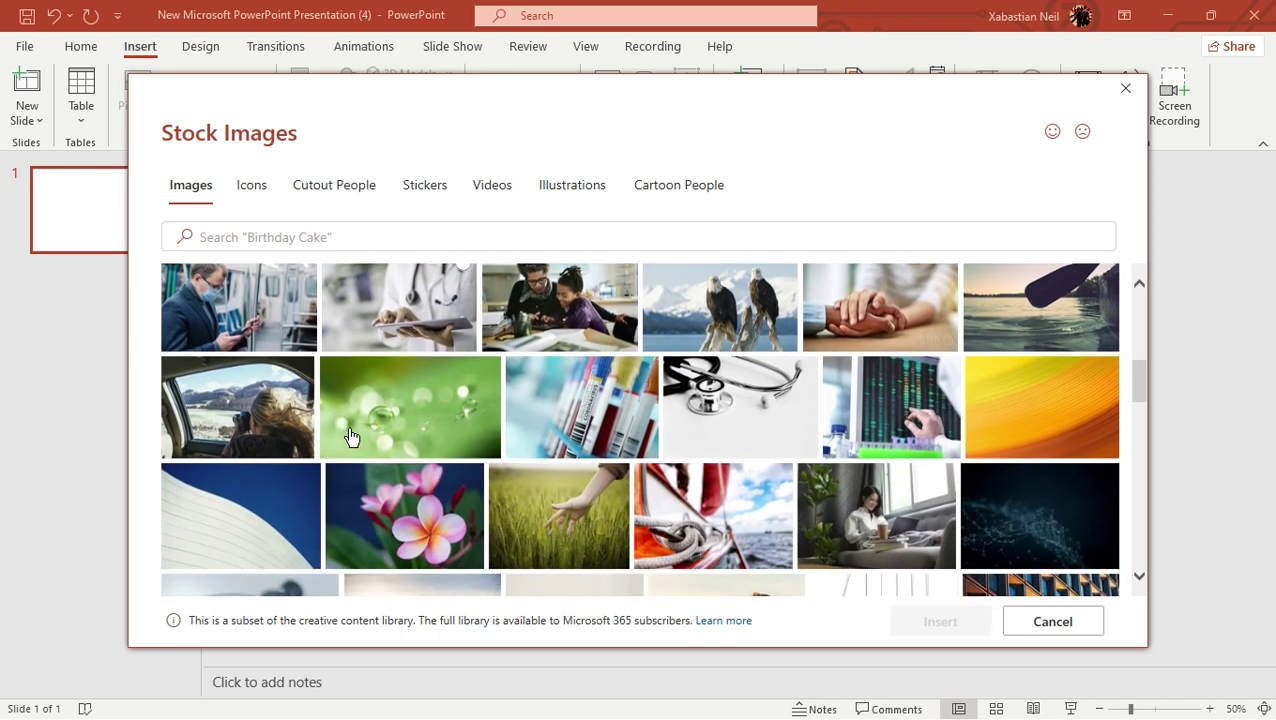
scroll(441, 425, down, 2)
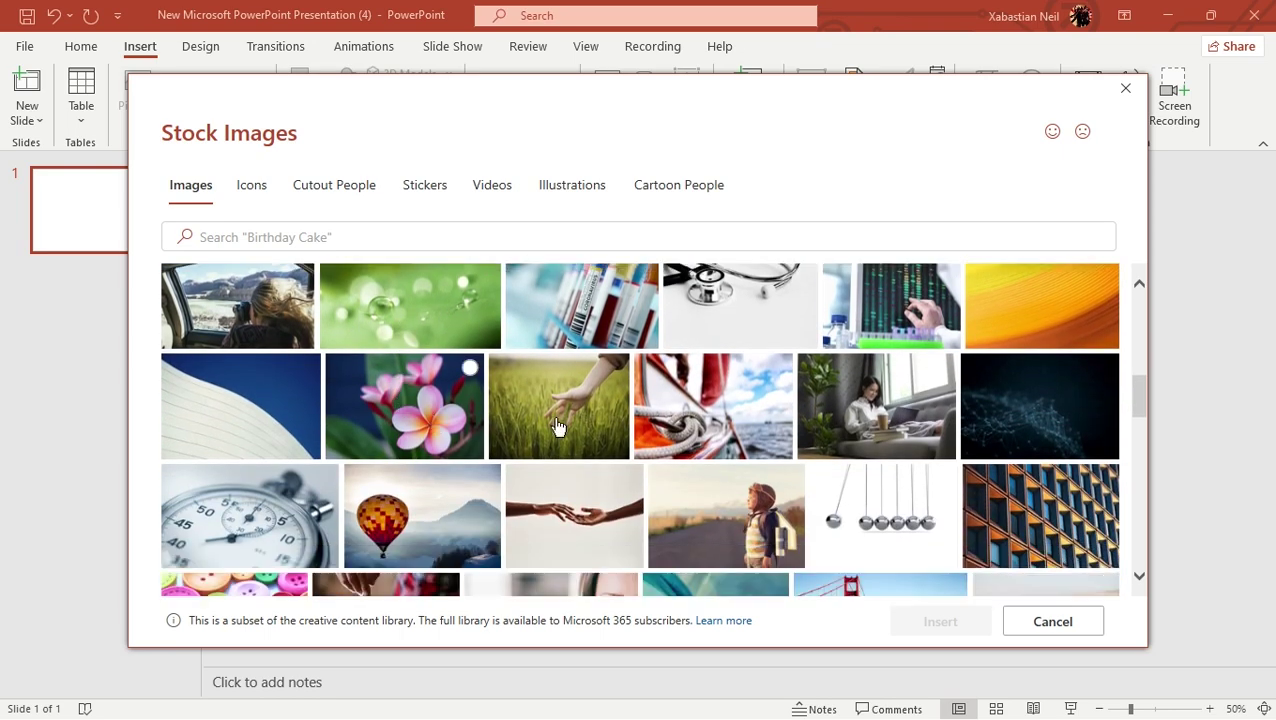
scroll(558, 427, down, 4)
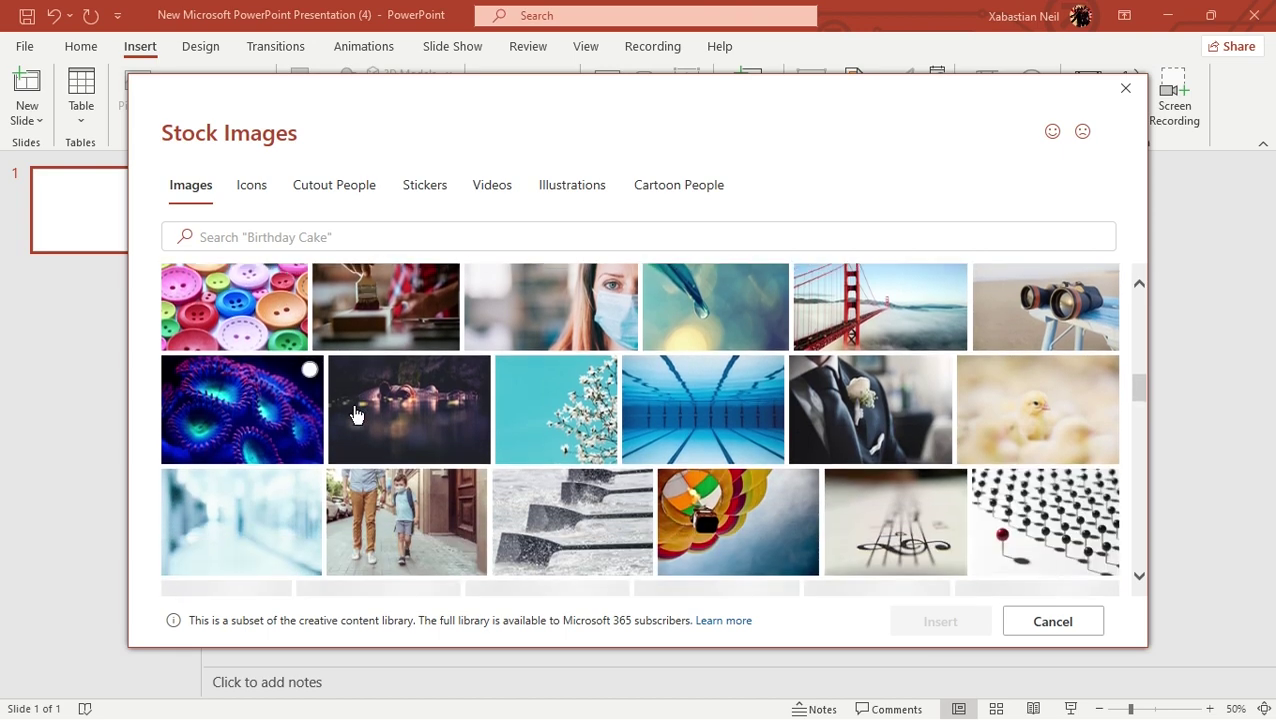
scroll(355, 413, down, 2)
scroll(599, 347, down, 3)
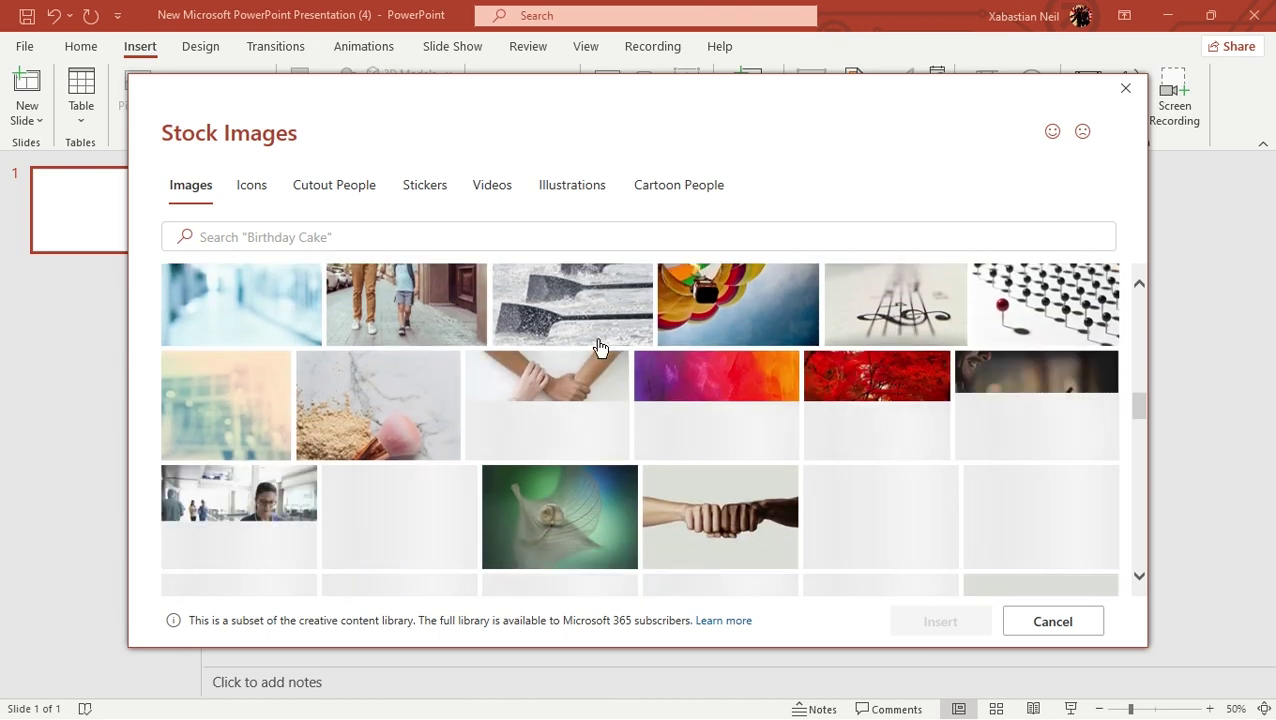
scroll(599, 347, down, 3)
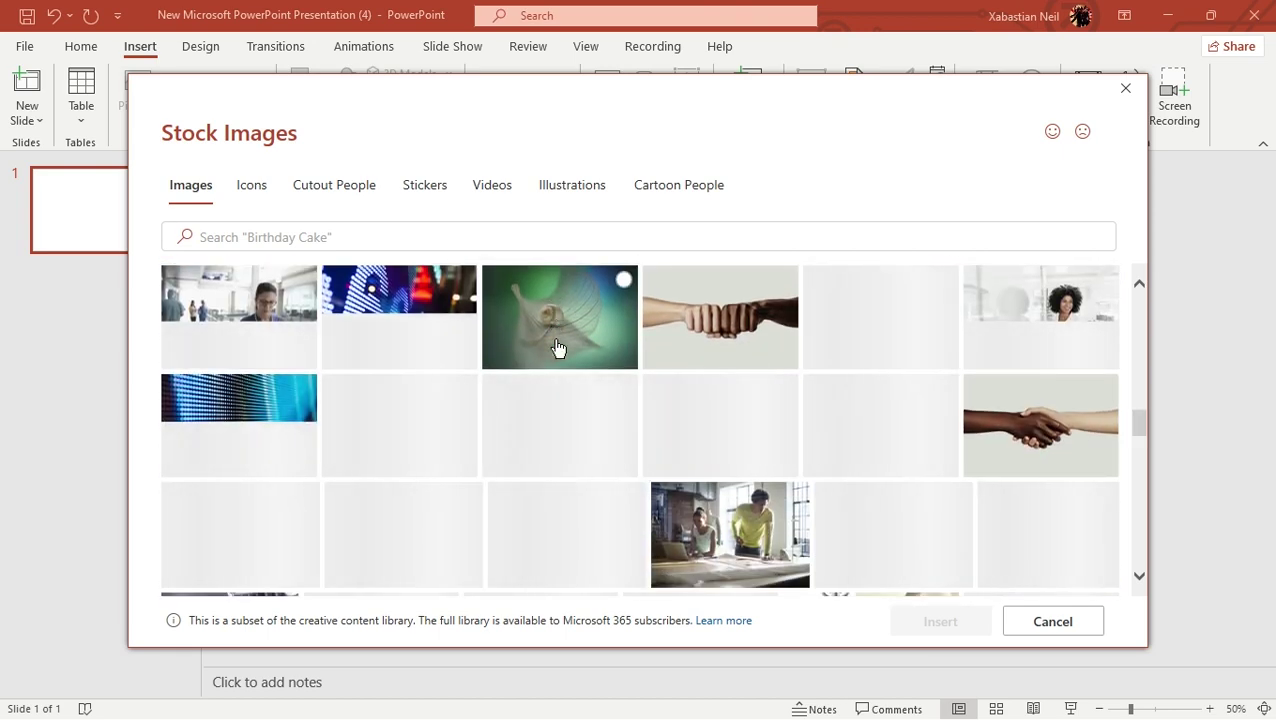
scroll(557, 347, down, 1)
scroll(310, 350, down, 2)
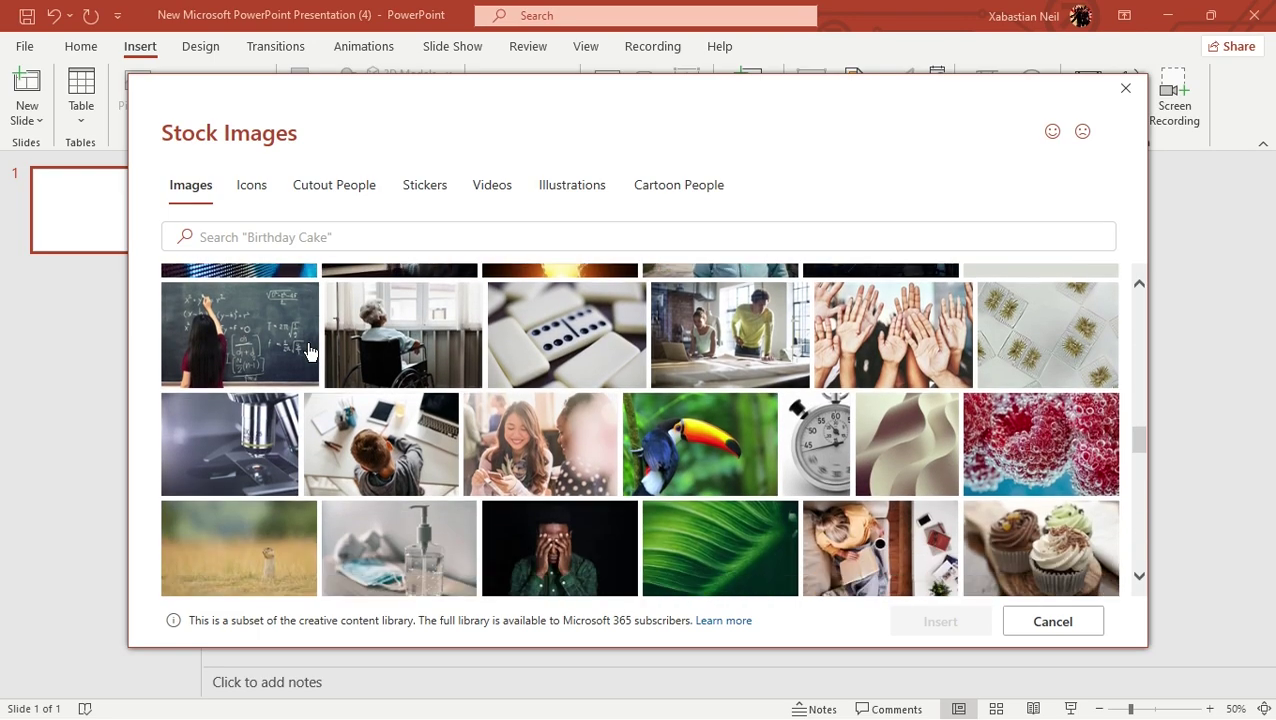
scroll(310, 350, down, 3)
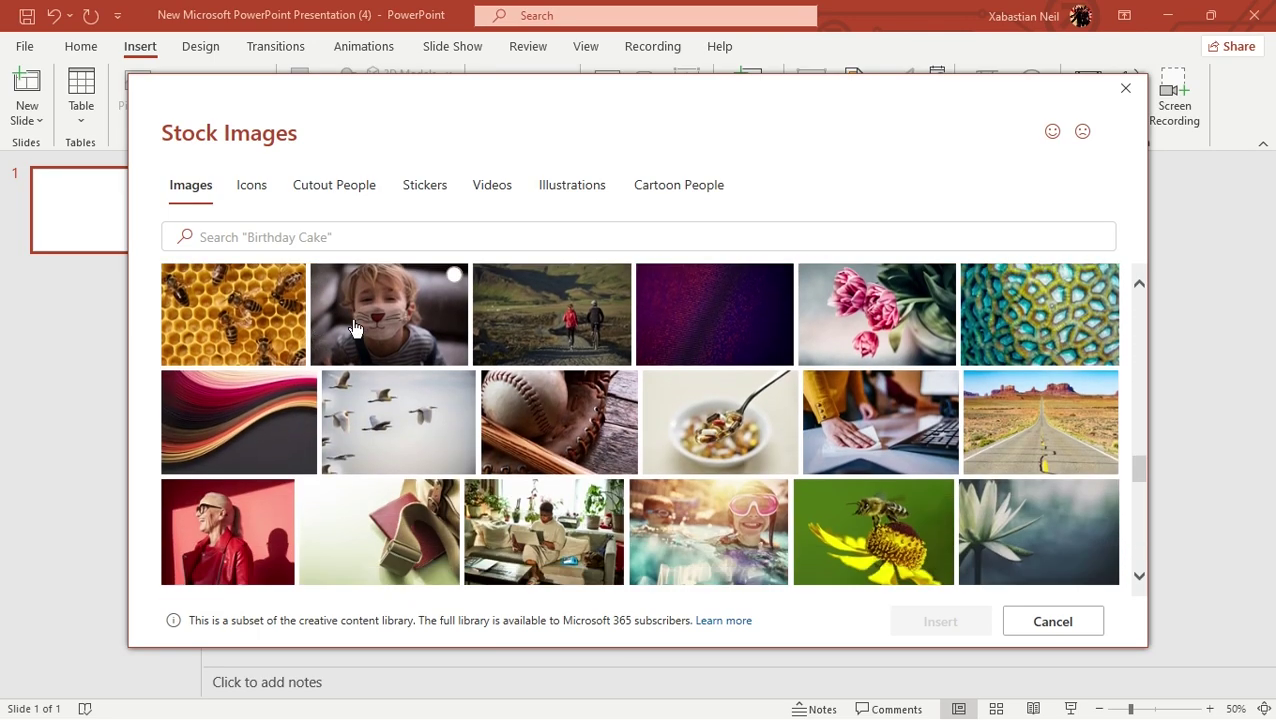
scroll(686, 316, down, 2)
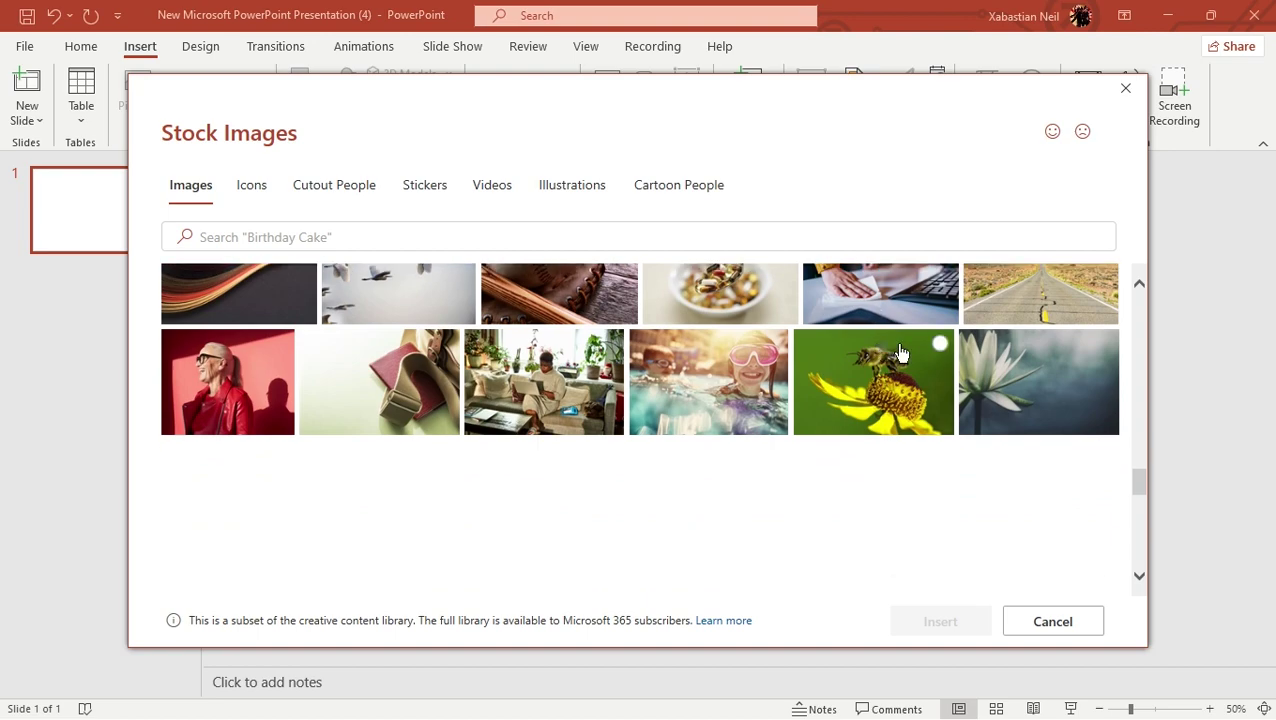
scroll(800, 346, down, 1)
scroll(698, 360, up, 2)
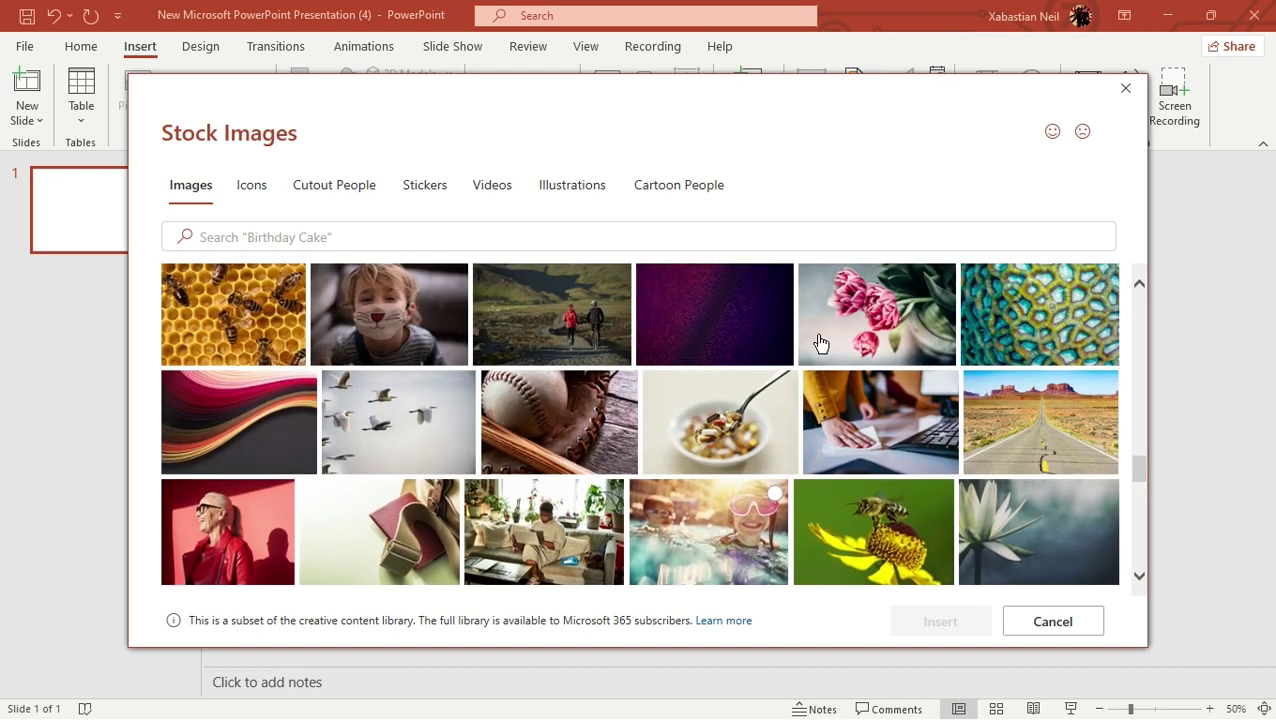
scroll(698, 400, down, 2)
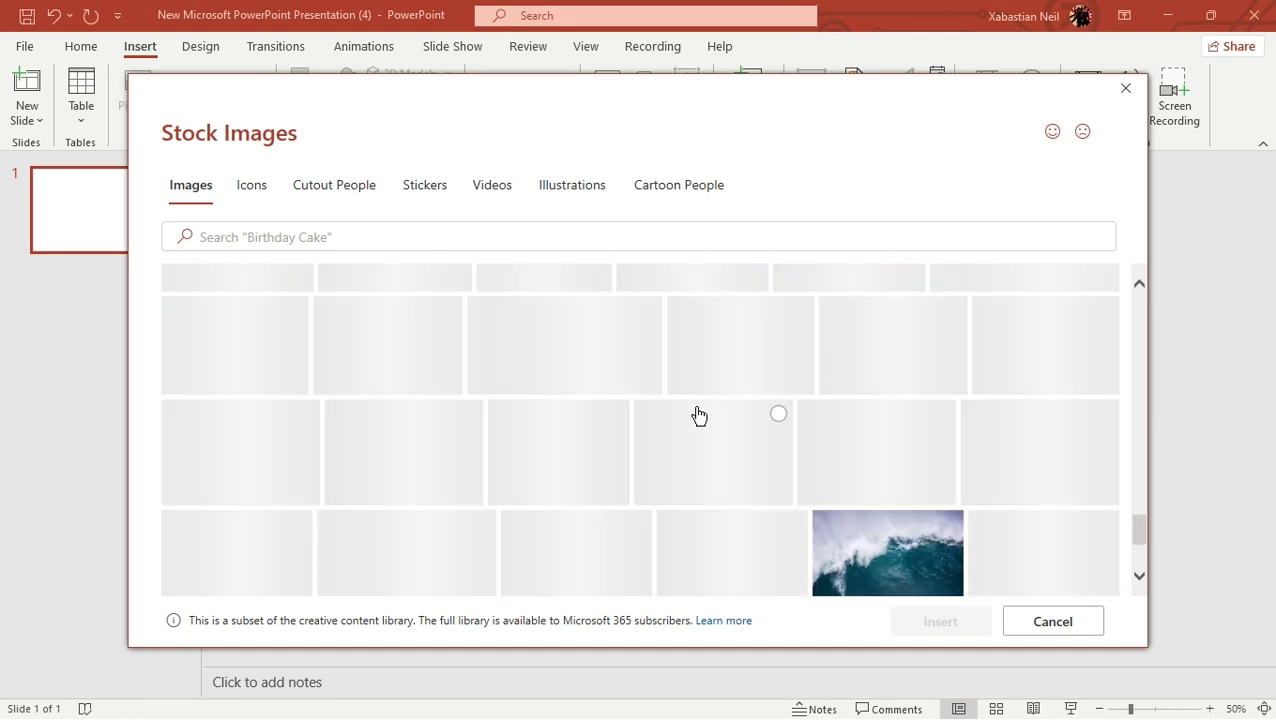
scroll(698, 416, down, 3)
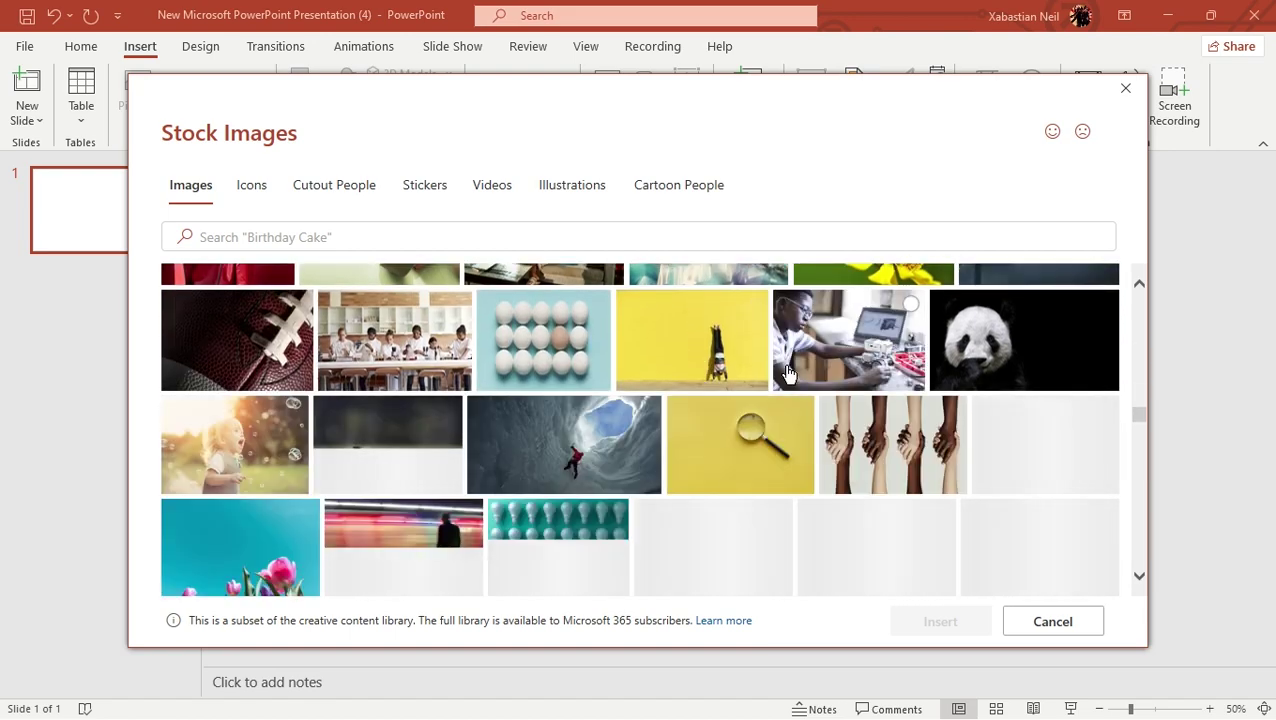
scroll(565, 386, down, 1)
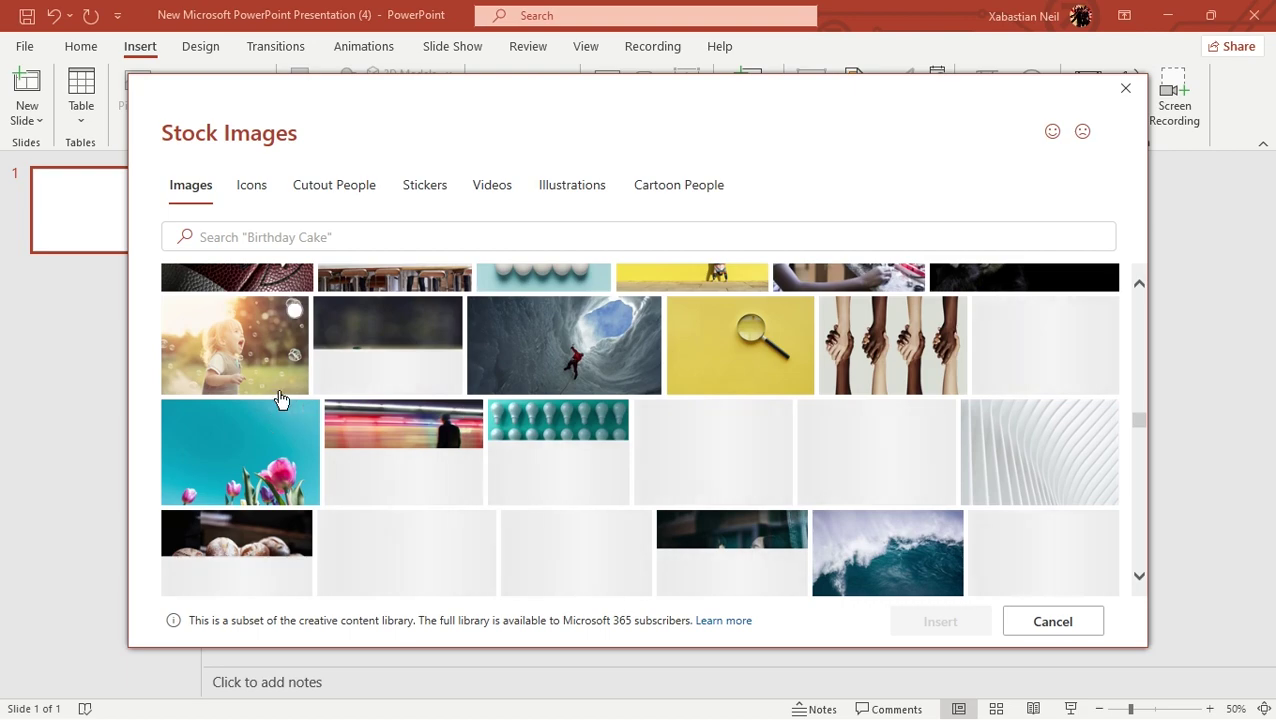
scroll(300, 385, down, 1)
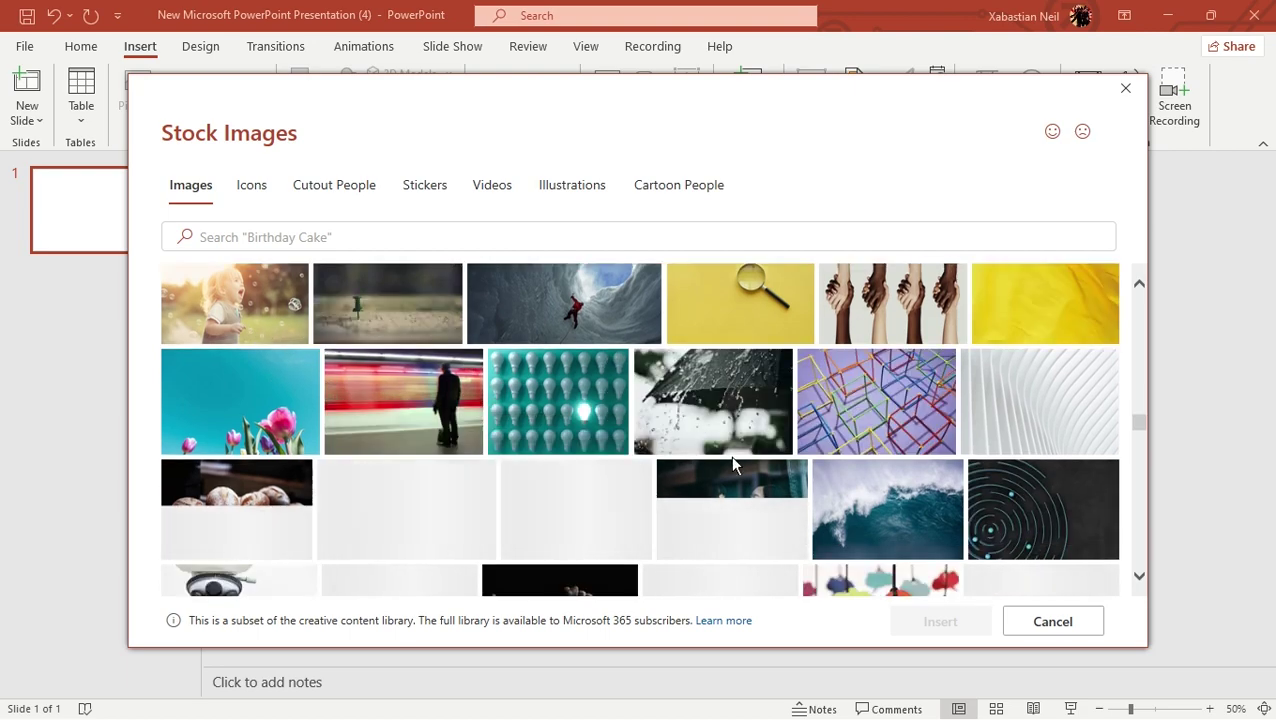
scroll(726, 450, down, 2)
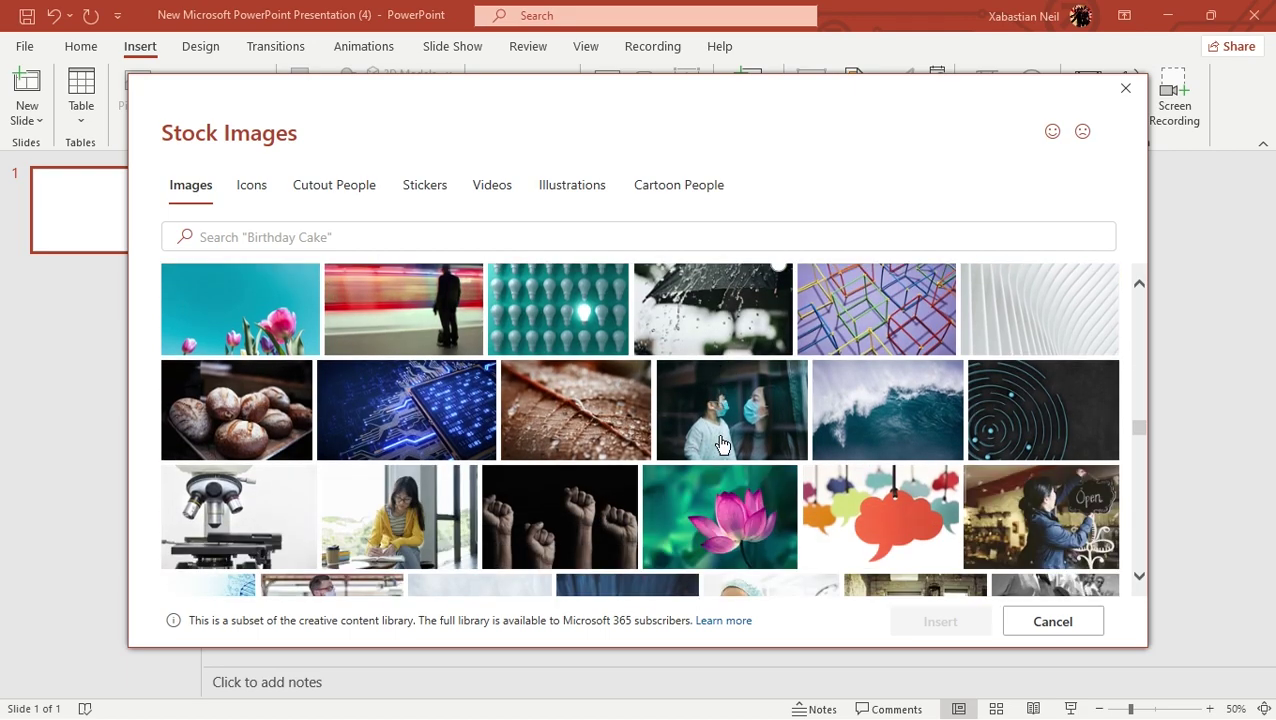
scroll(722, 445, down, 3)
scroll(722, 445, up, 1)
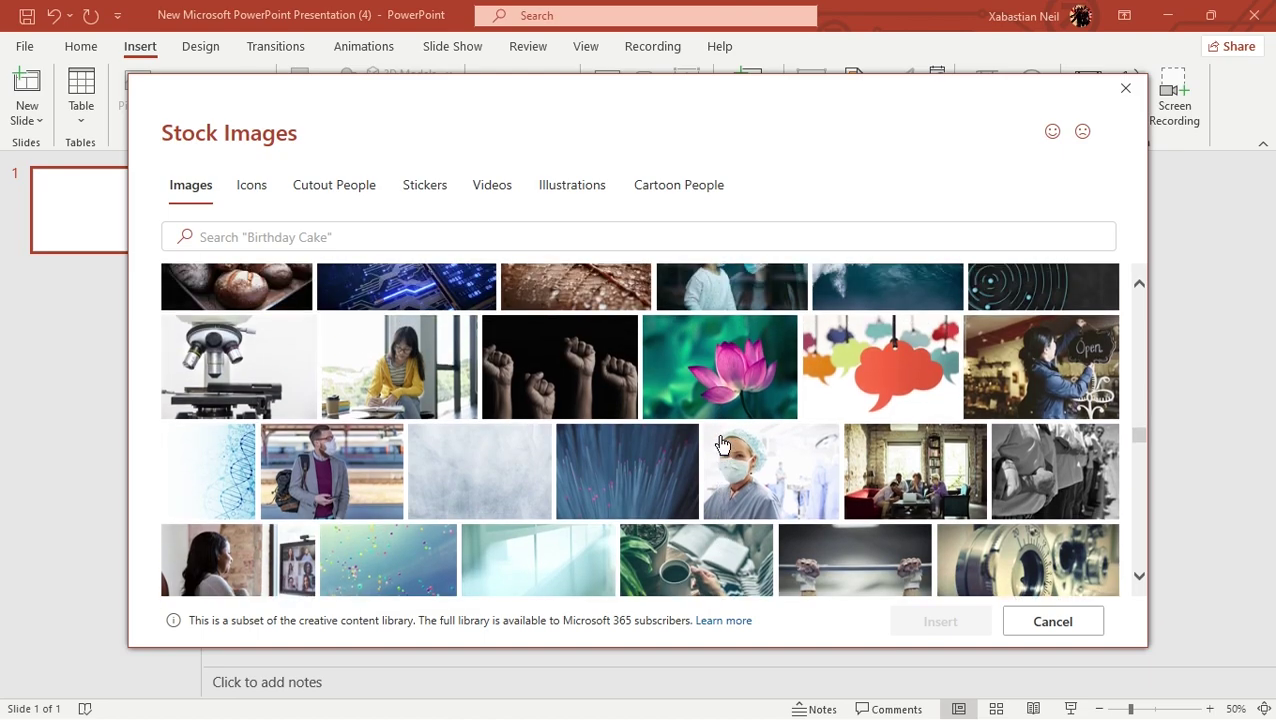
scroll(722, 443, up, 5)
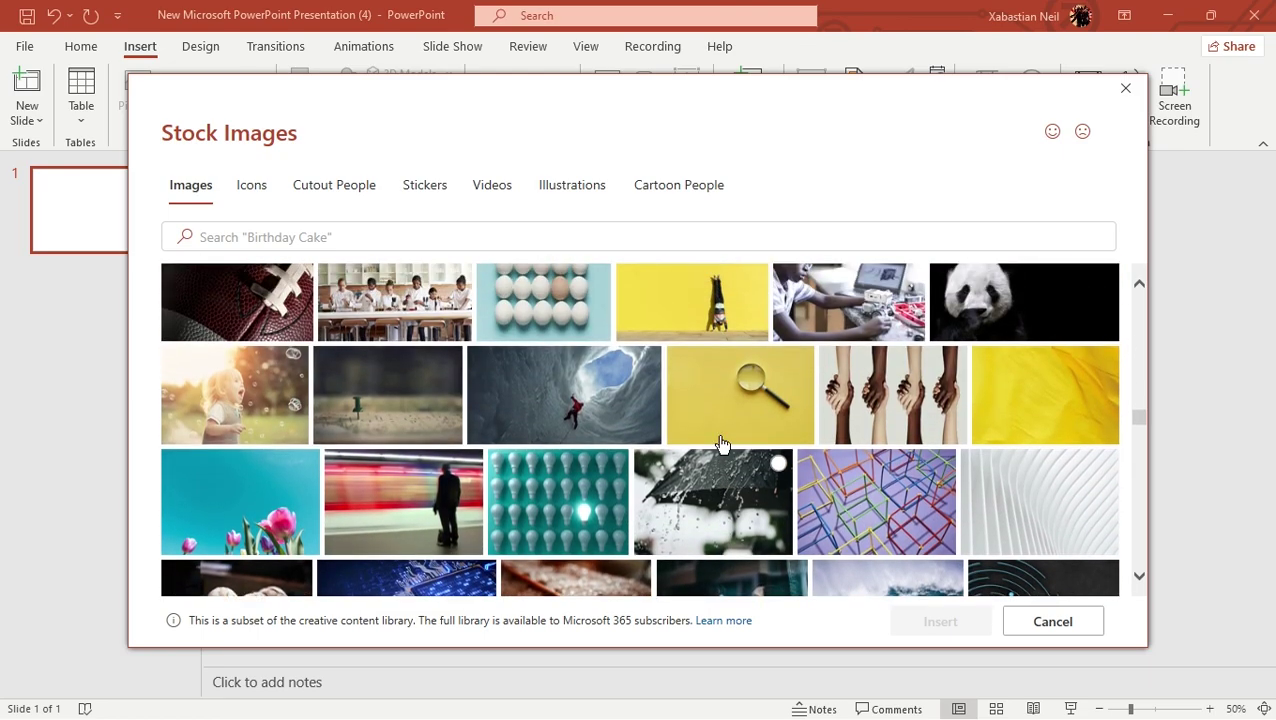
scroll(722, 443, up, 10)
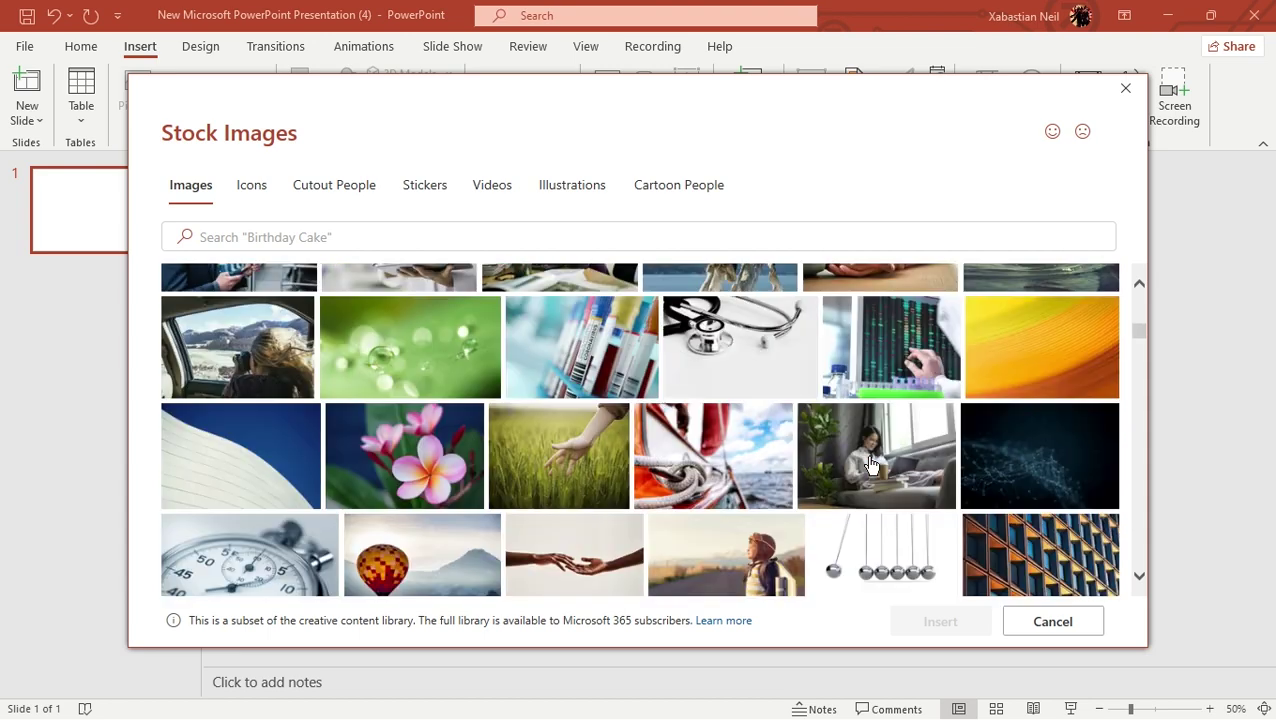
scroll(871, 463, up, 1)
scroll(871, 463, down, 5)
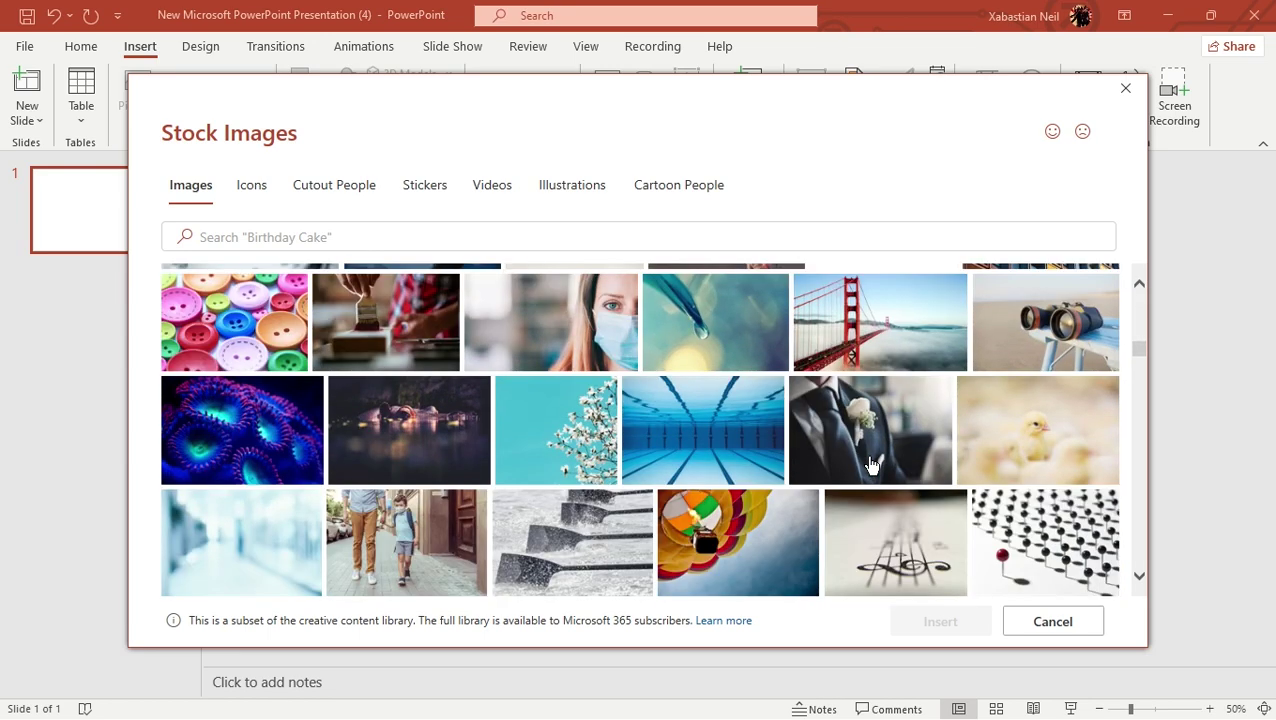
click(918, 340)
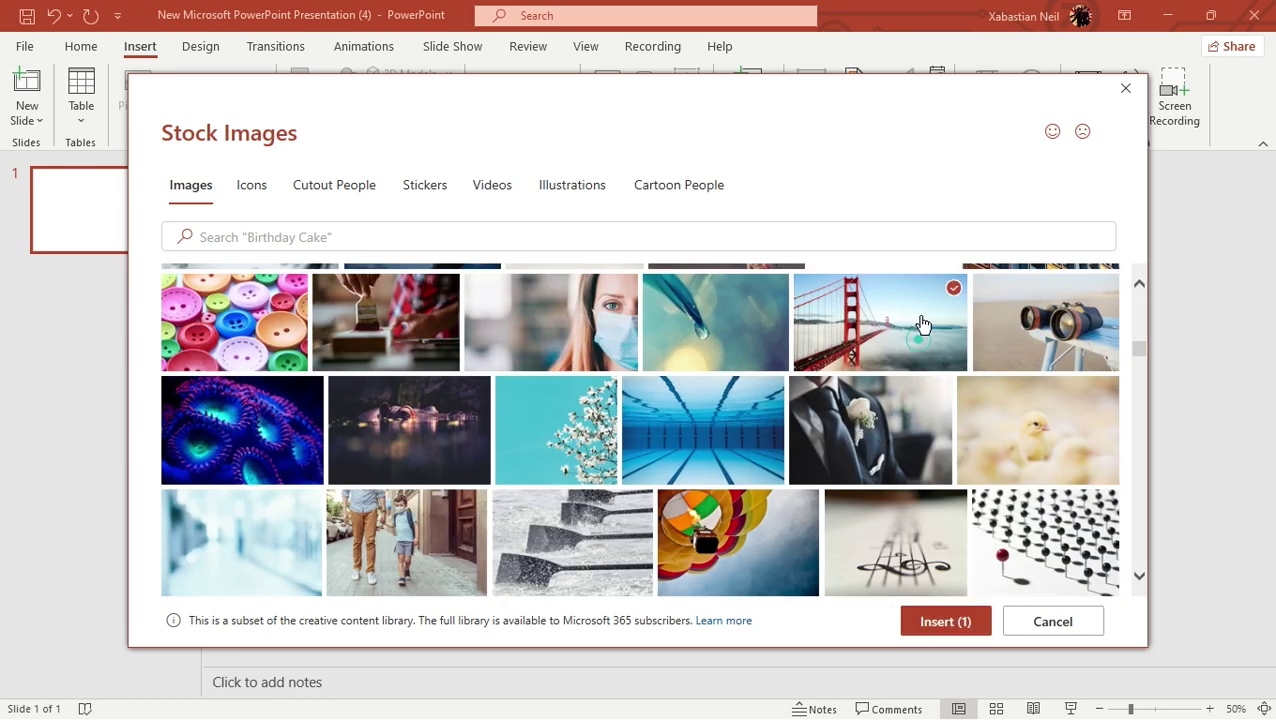
Insert the Golden Gate Bridge photo onto slide 1 and duplicate the slide.
click(945, 621)
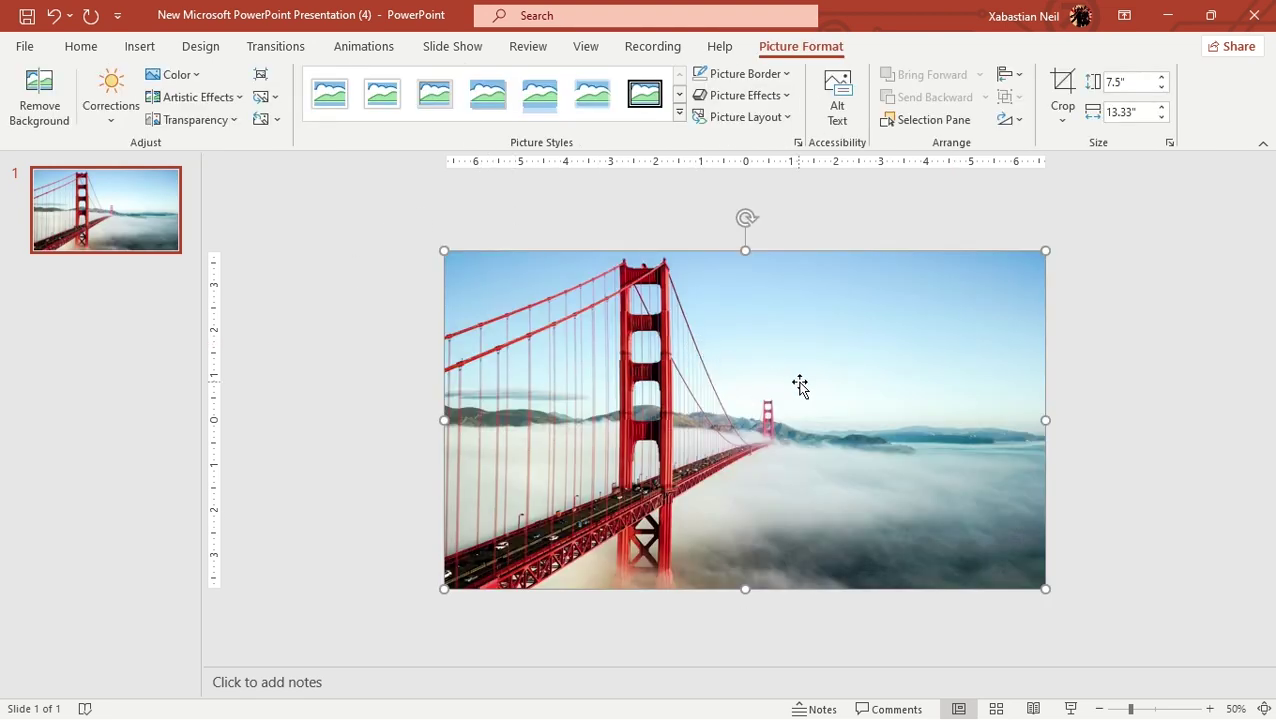
scroll(800, 388, up, 2)
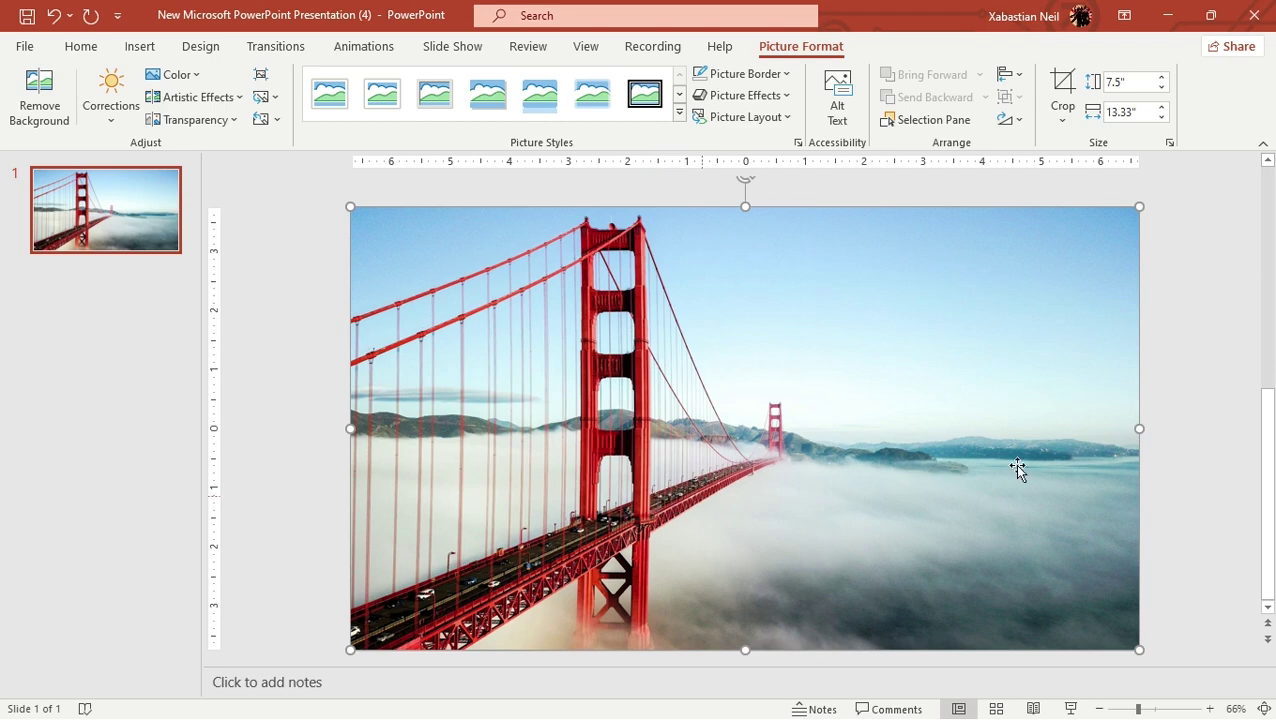
right_click(72, 187)
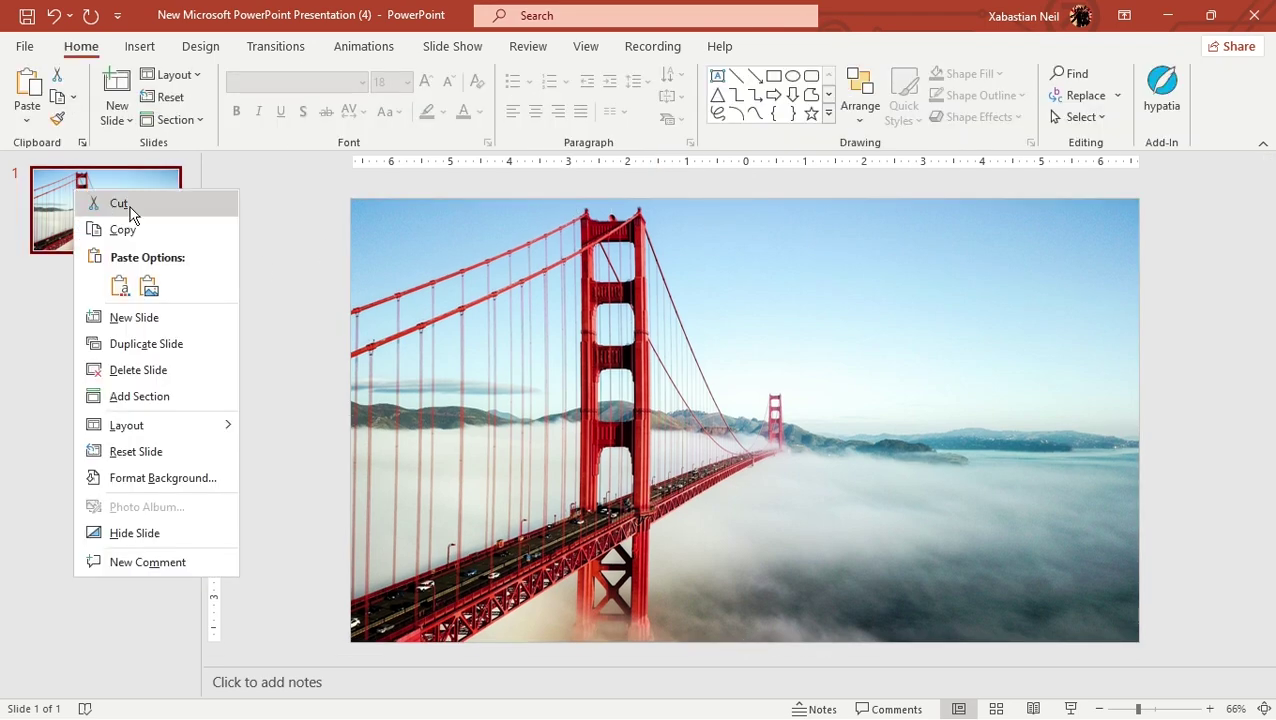
click(180, 344)
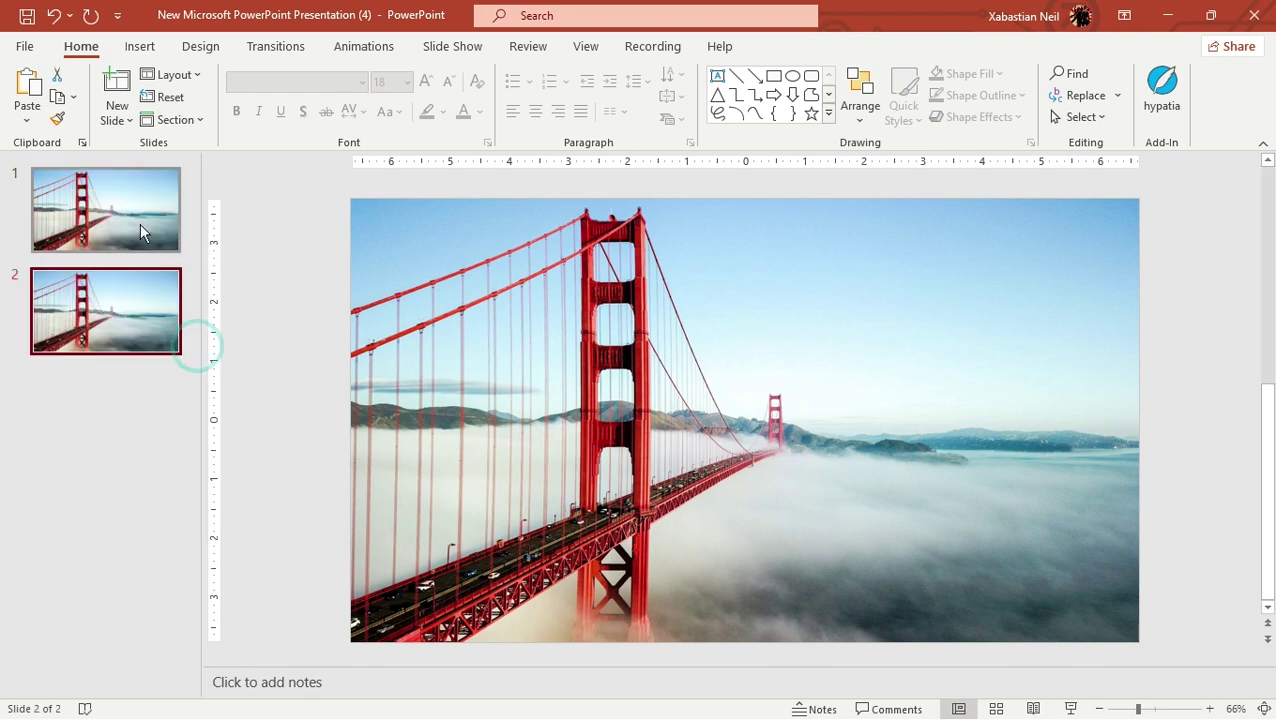
Delete the extra third slide copy so two identical photo slides remain.
right_click(140, 223)
click(198, 382)
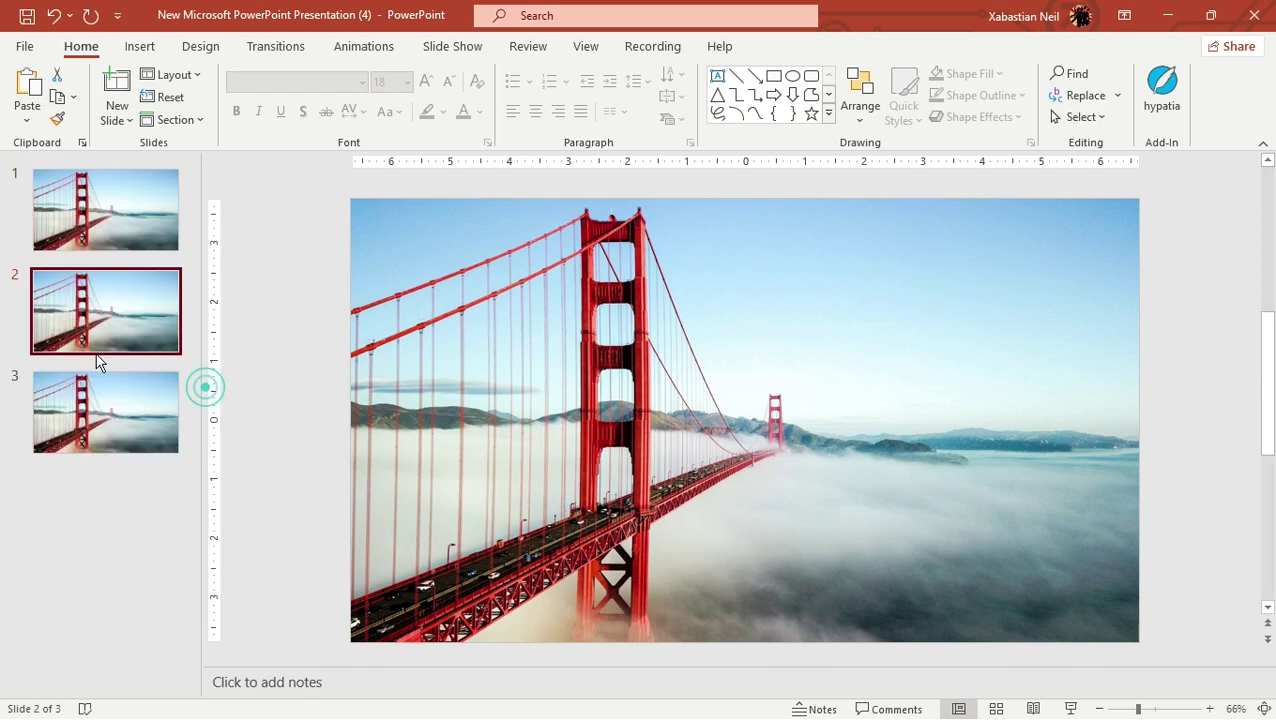
click(100, 212)
click(134, 425)
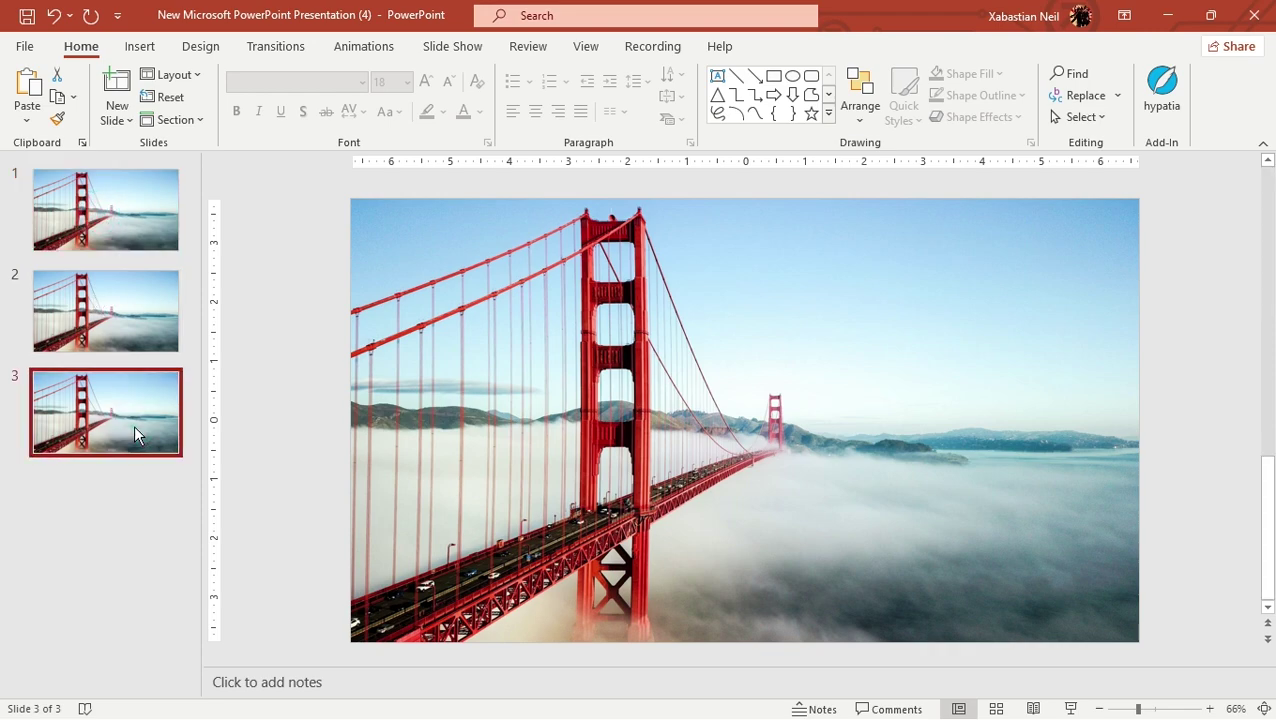
key(Delete)
click(121, 228)
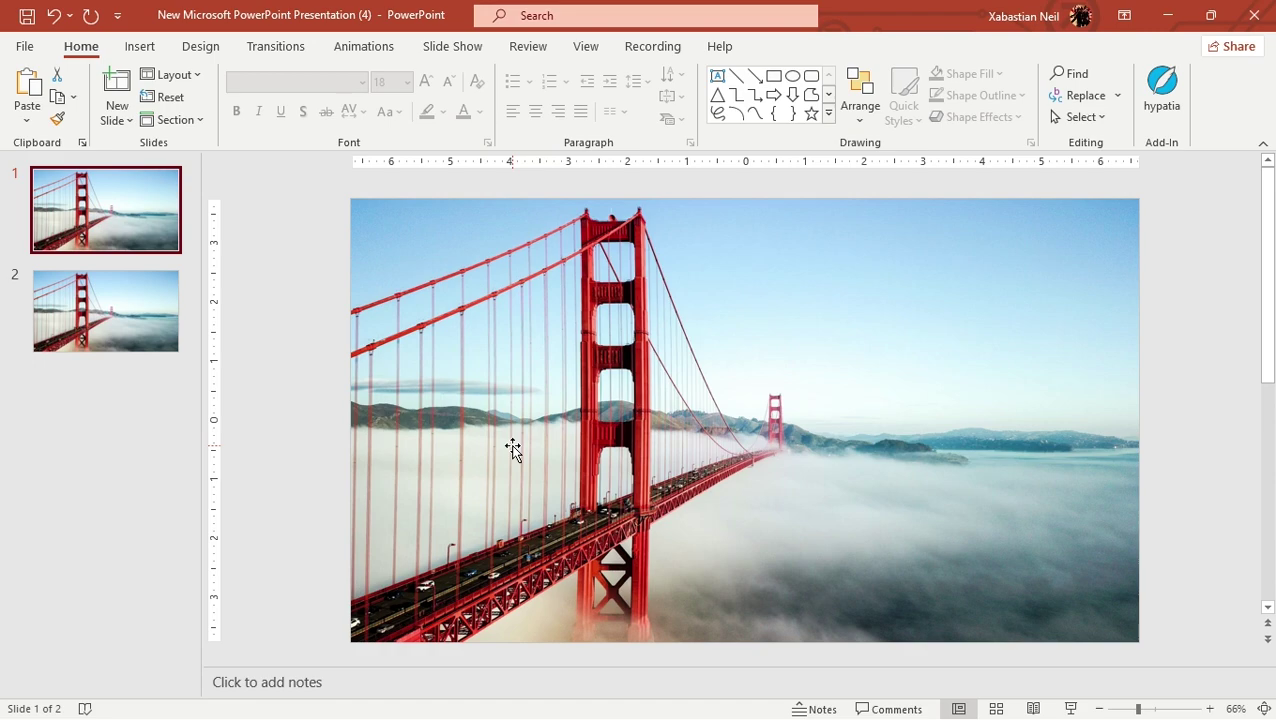
click(137, 47)
Draw a Freeform: Scribble loop around the fog bank right of the bridge.
click(302, 97)
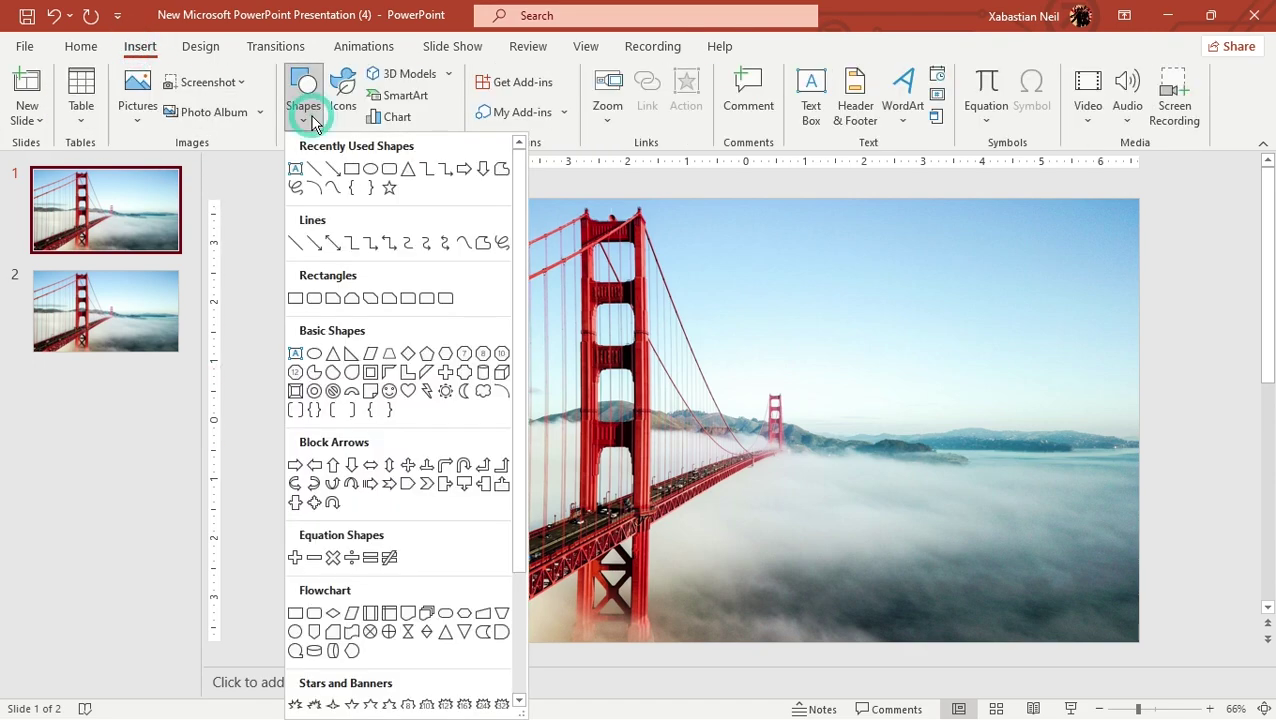
click(297, 190)
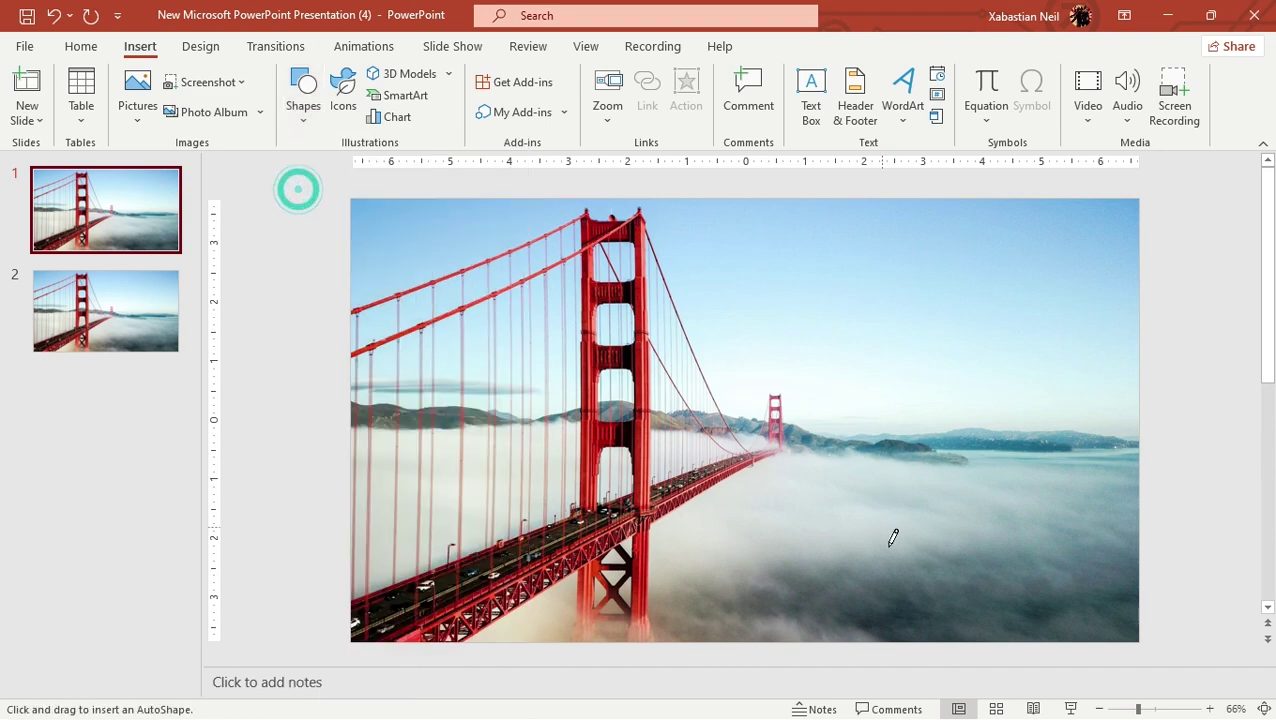
mouse_move(788, 452)
mouse_down()
mouse_move(675, 533)
mouse_move(708, 555)
mouse_up()
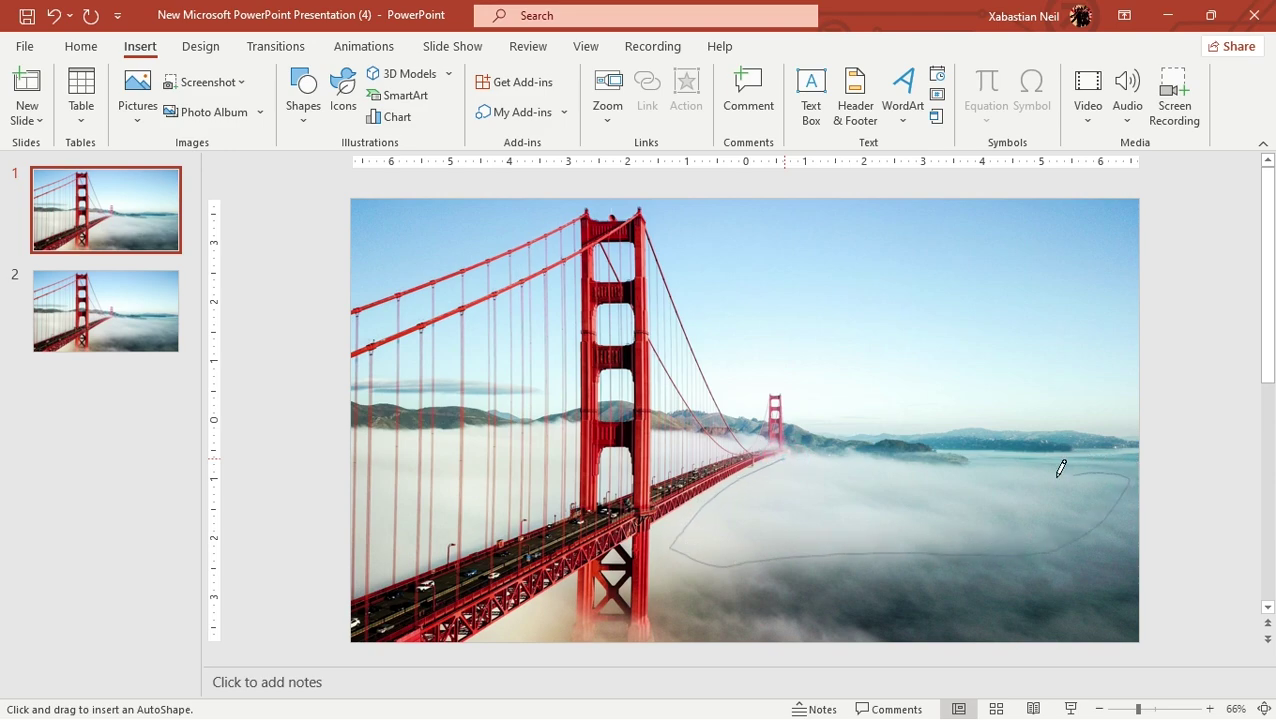
drag(840, 456, 790, 455)
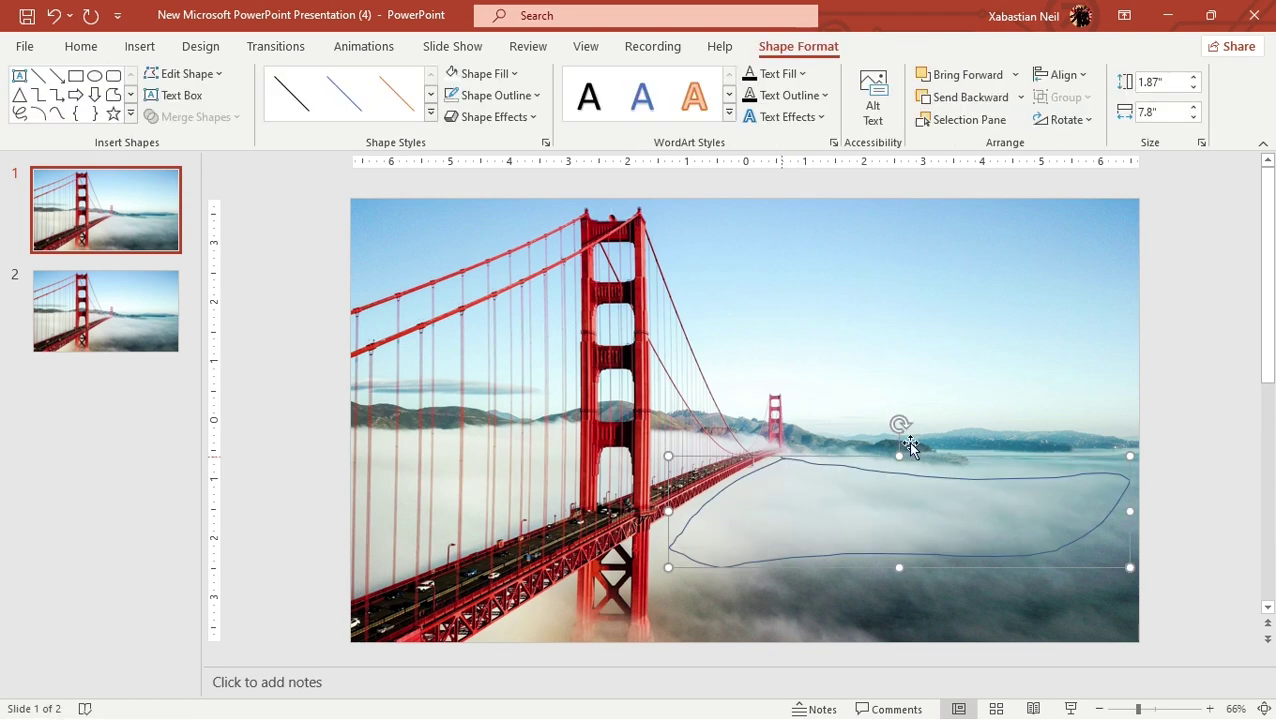
mouse_move(904, 495)
mouse_down()
mouse_move(888, 579)
mouse_move(897, 461)
mouse_move(890, 481)
mouse_move(911, 492)
mouse_up()
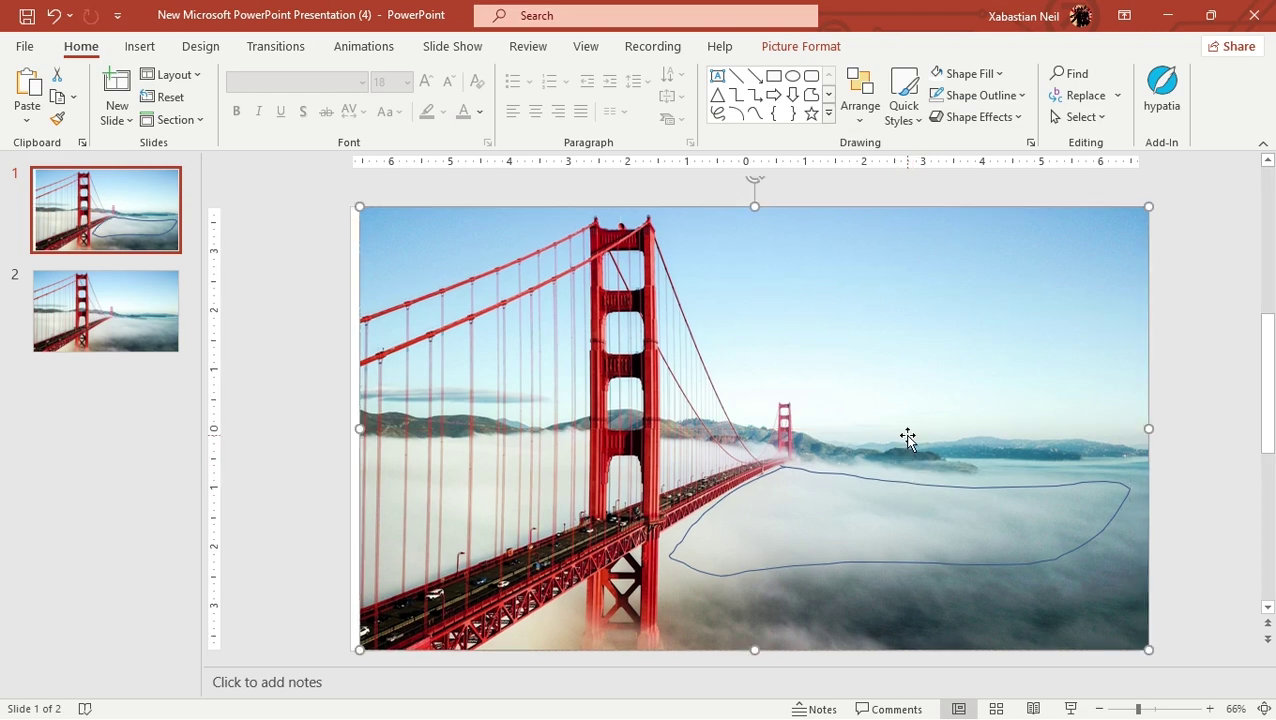
Nudge the bridge photo into place on slide 1, then deselect it.
drag(906, 436, 898, 433)
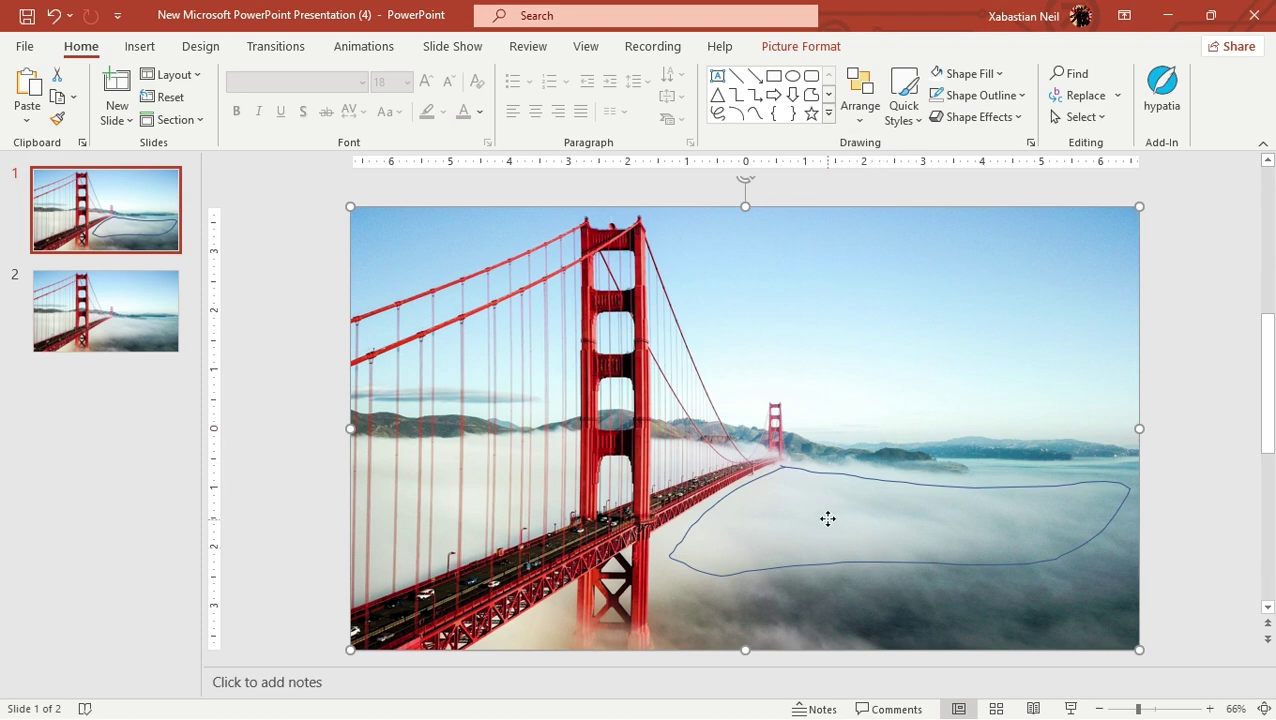
mouse_move(826, 518)
mouse_down()
mouse_move(848, 513)
mouse_move(815, 512)
mouse_move(845, 510)
mouse_up()
mouse_move(815, 521)
mouse_down()
mouse_move(849, 506)
mouse_move(802, 506)
mouse_move(814, 518)
mouse_up()
click(881, 522)
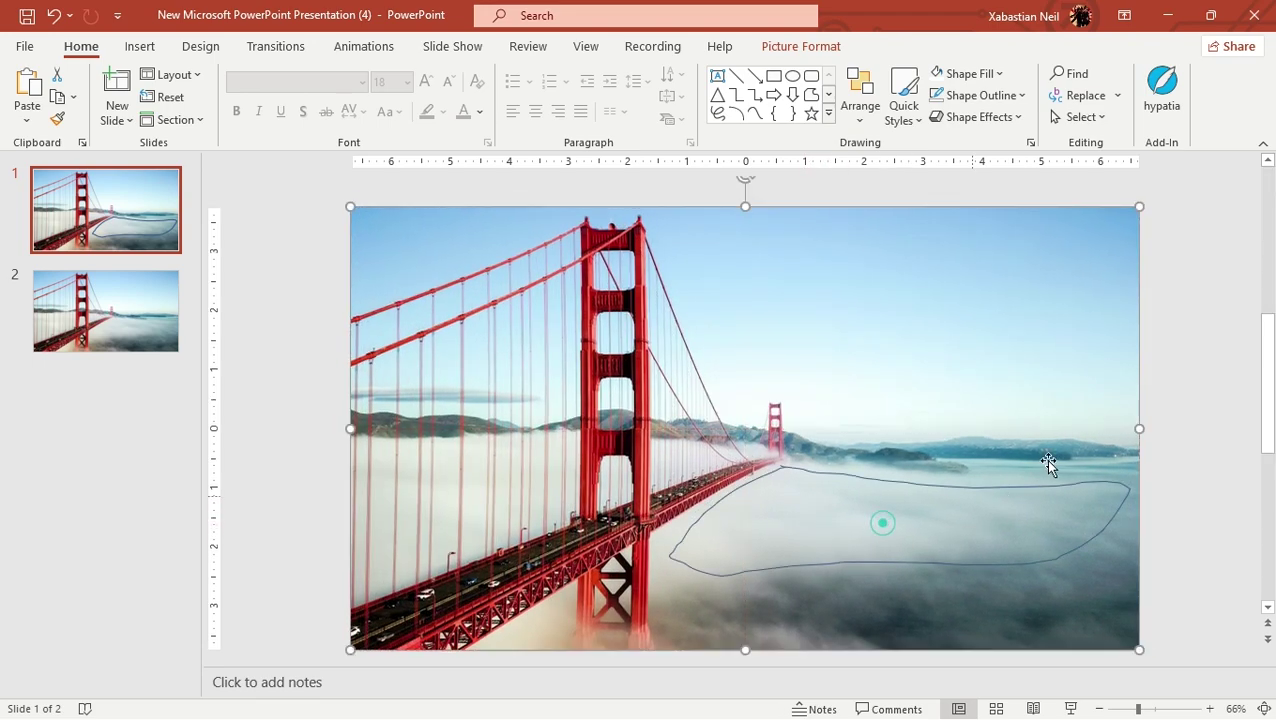
click(1185, 405)
click(973, 501)
click(1206, 332)
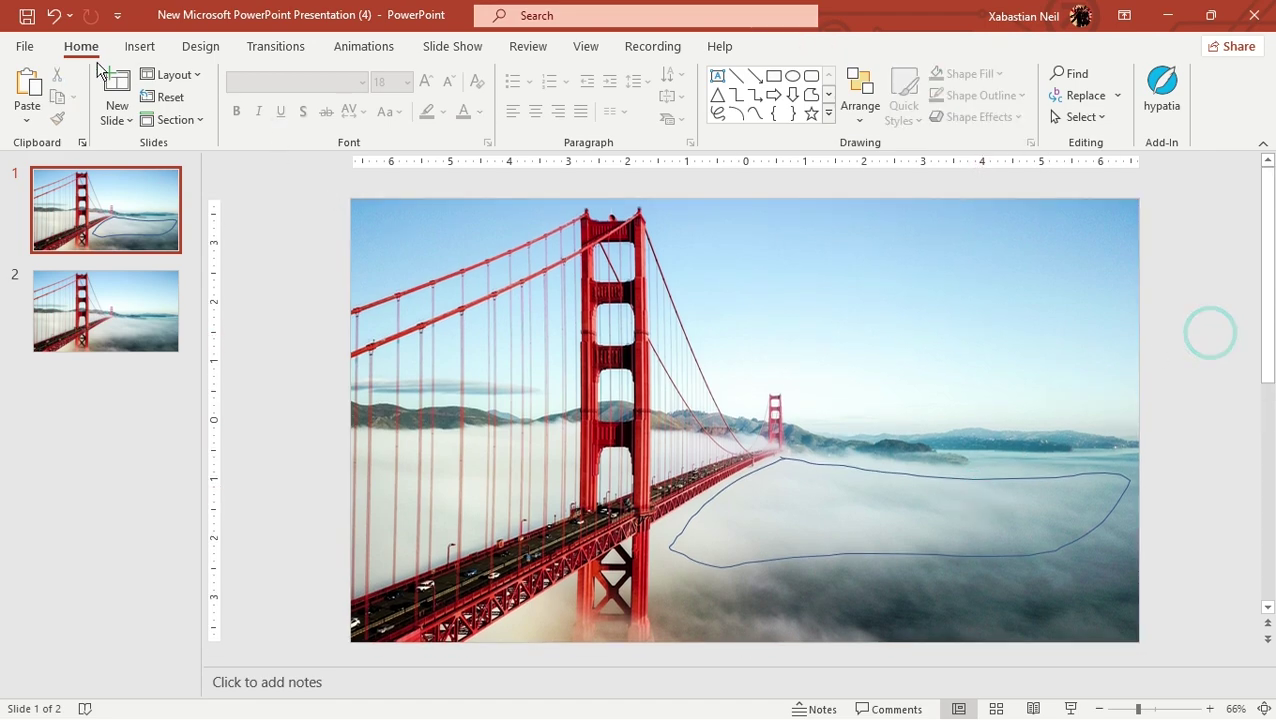
Undo the recent edits, move the outlined slide to the end and delete it.
click(54, 16)
click(54, 16)
click(54, 16)
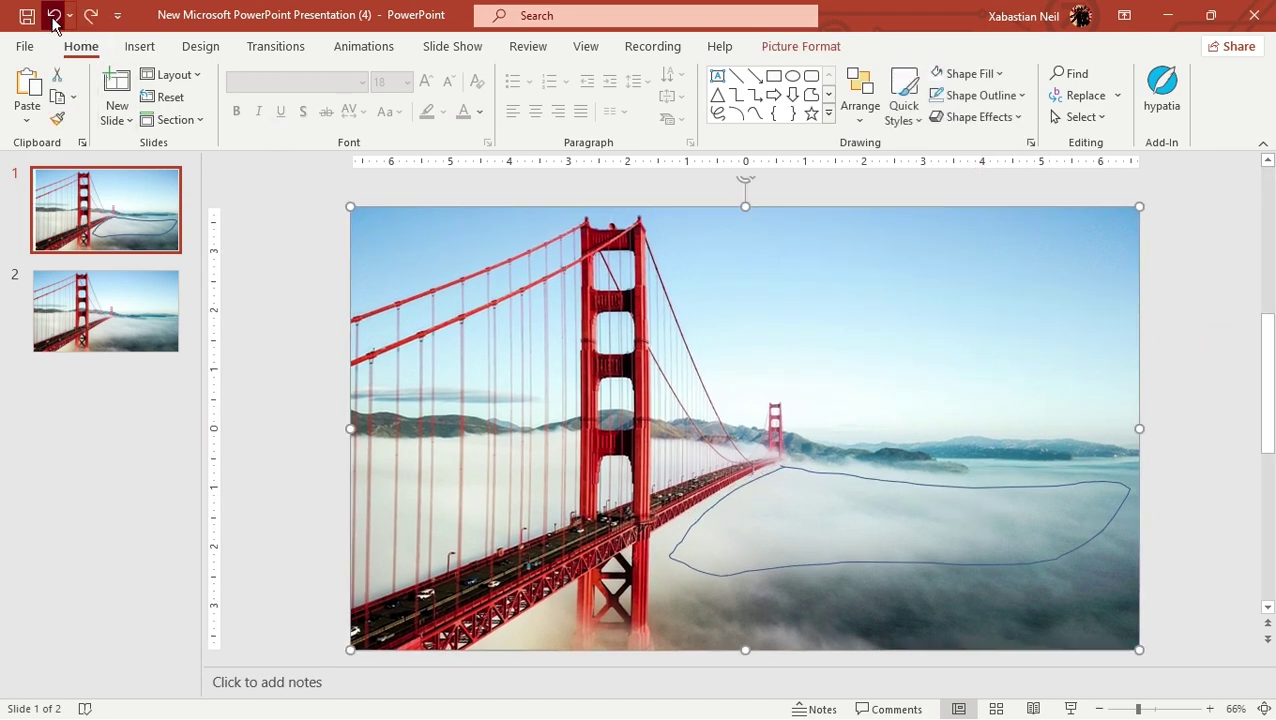
click(54, 16)
drag(88, 242, 131, 427)
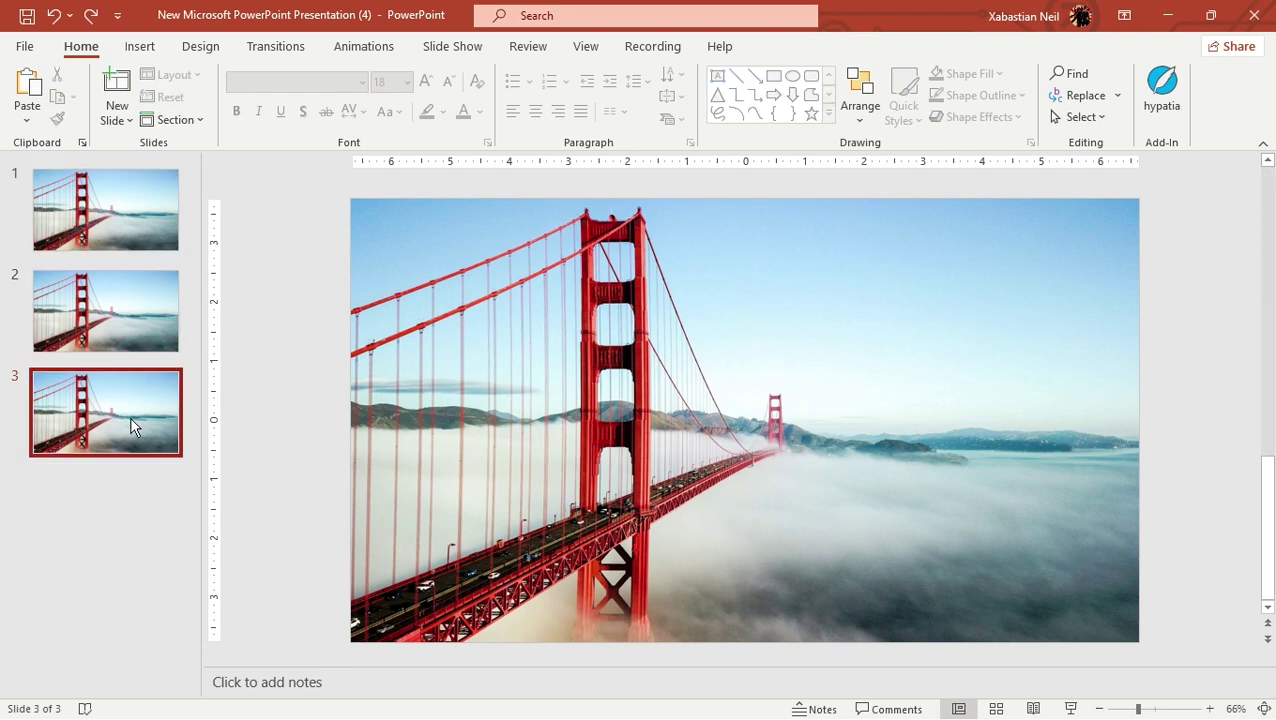
click(128, 415)
key(Delete)
click(103, 188)
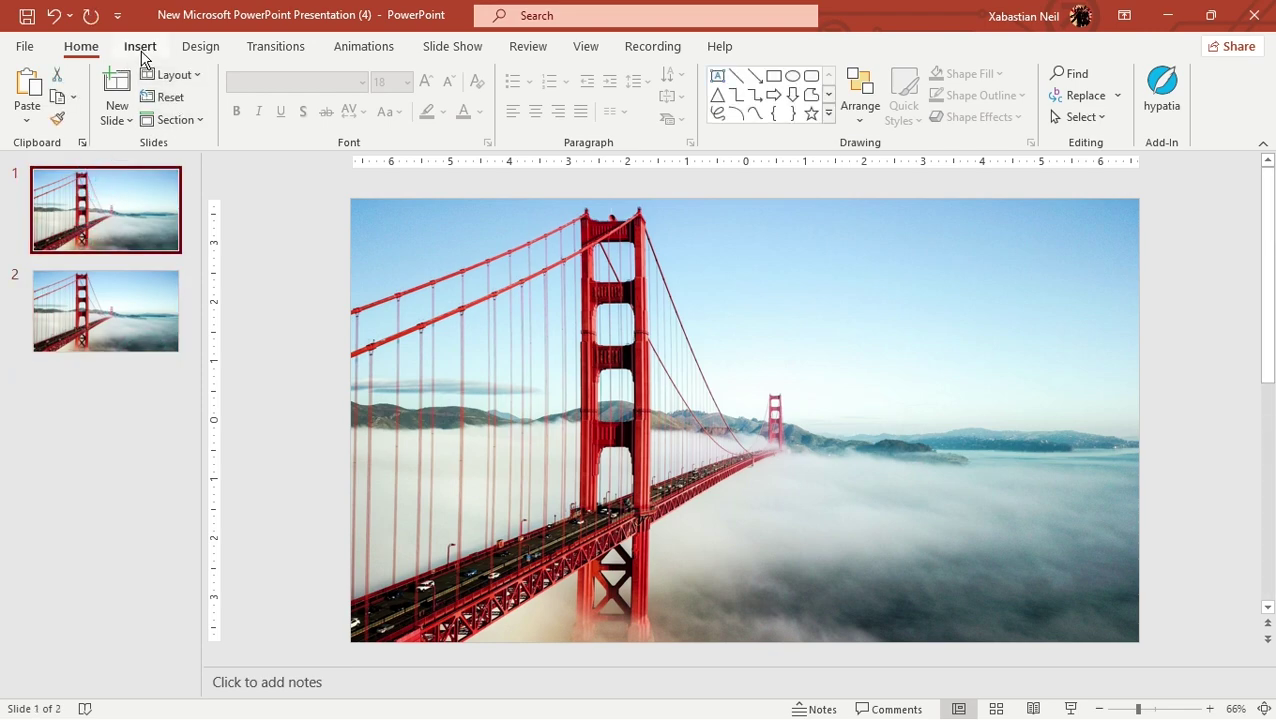
Select the bridge photo on slide 1 and show its Picture Format tools.
click(141, 50)
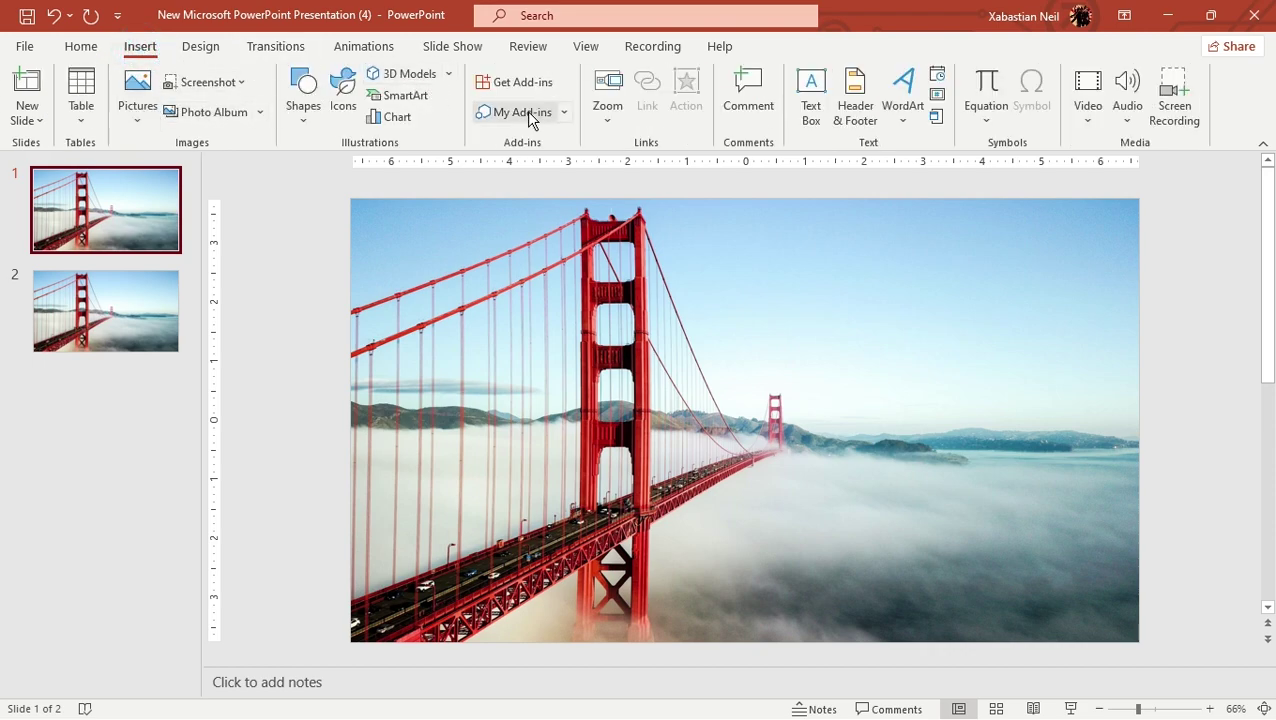
click(303, 100)
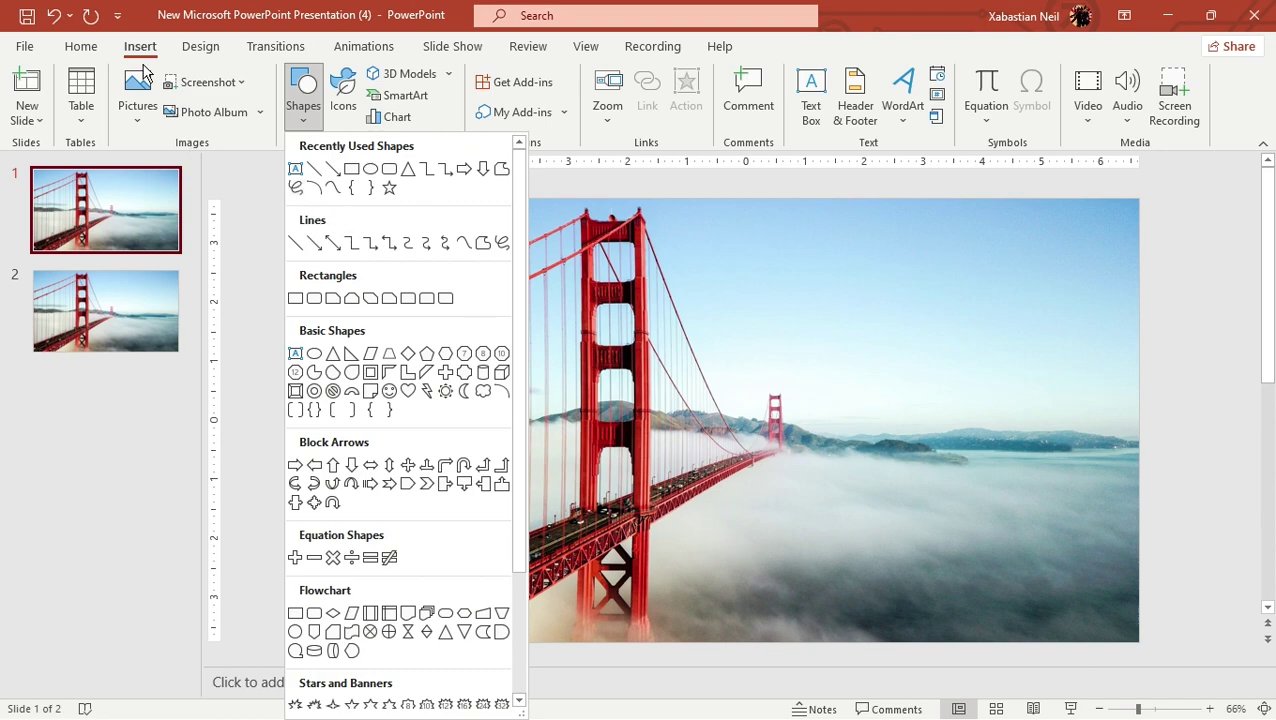
click(740, 316)
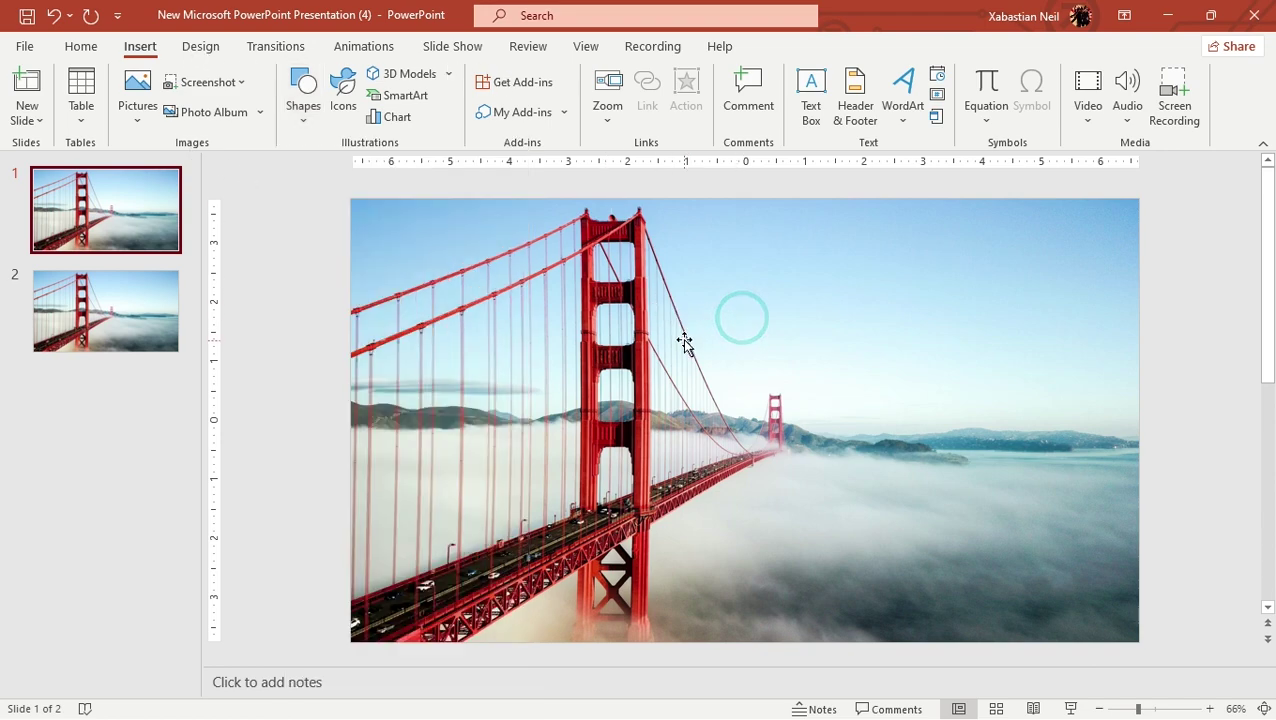
click(684, 341)
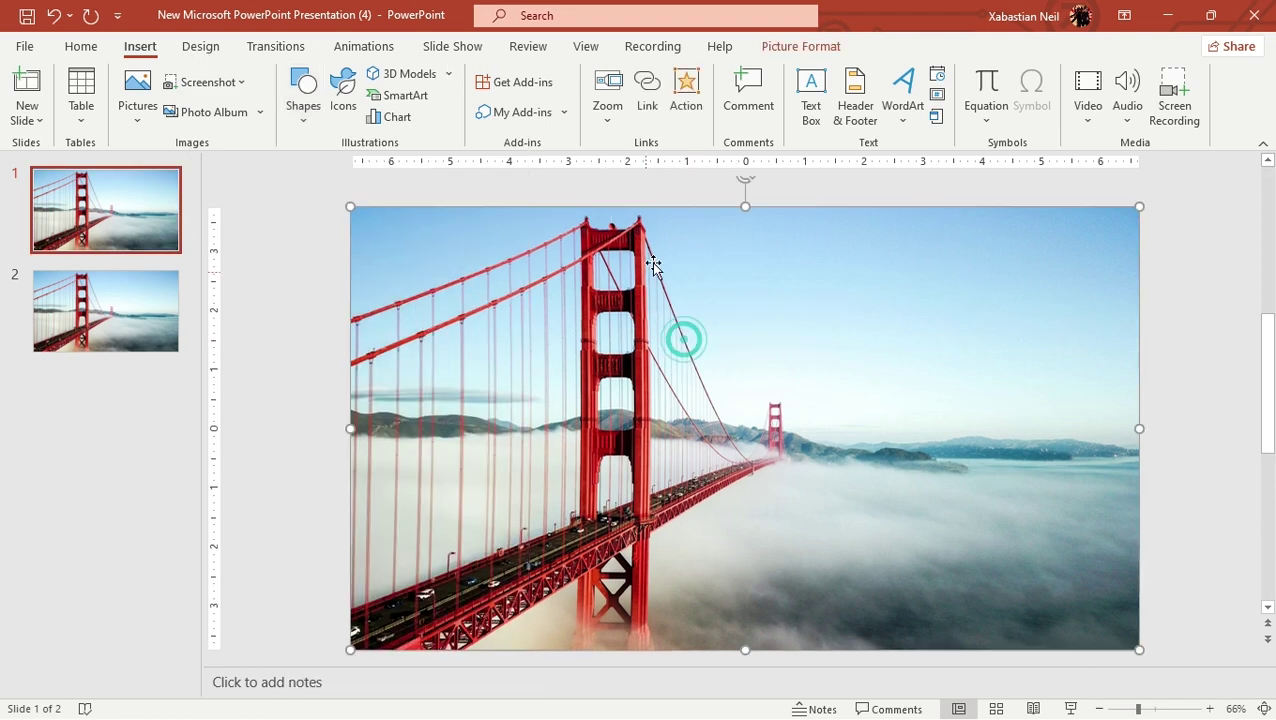
click(802, 52)
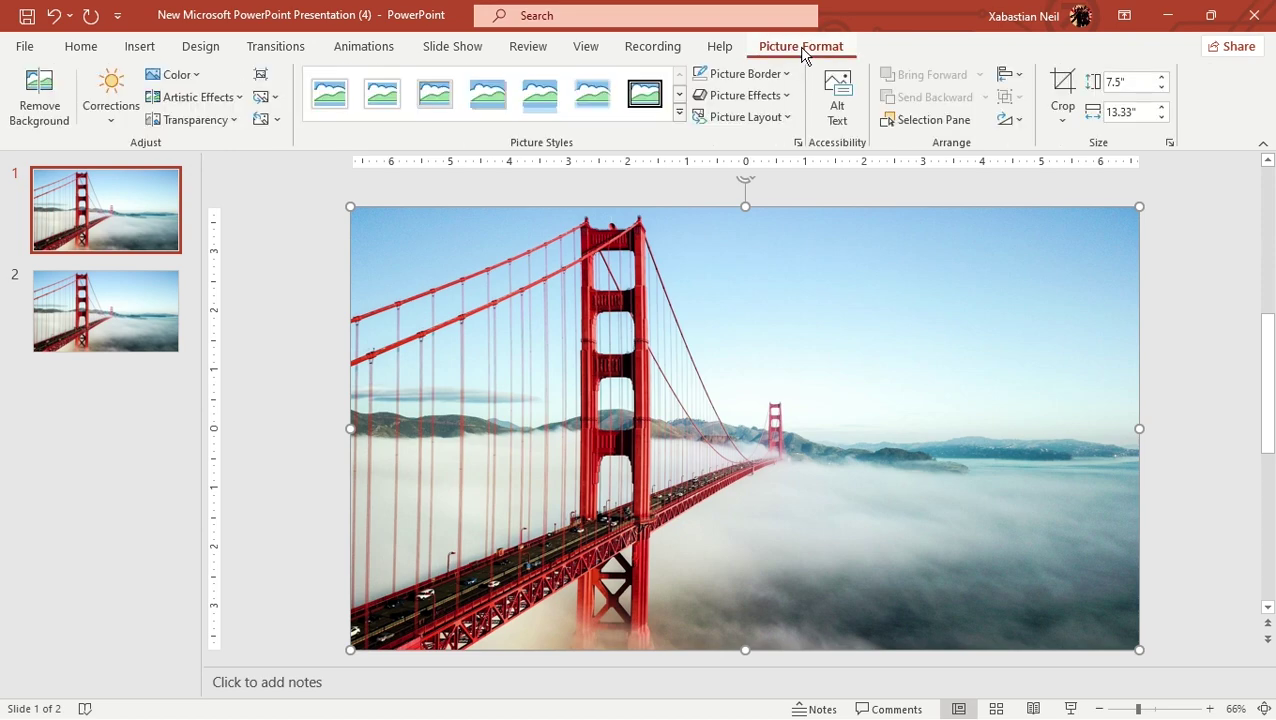
Start Remove Background and mark the whole fog bank right of the bridge to keep.
click(42, 116)
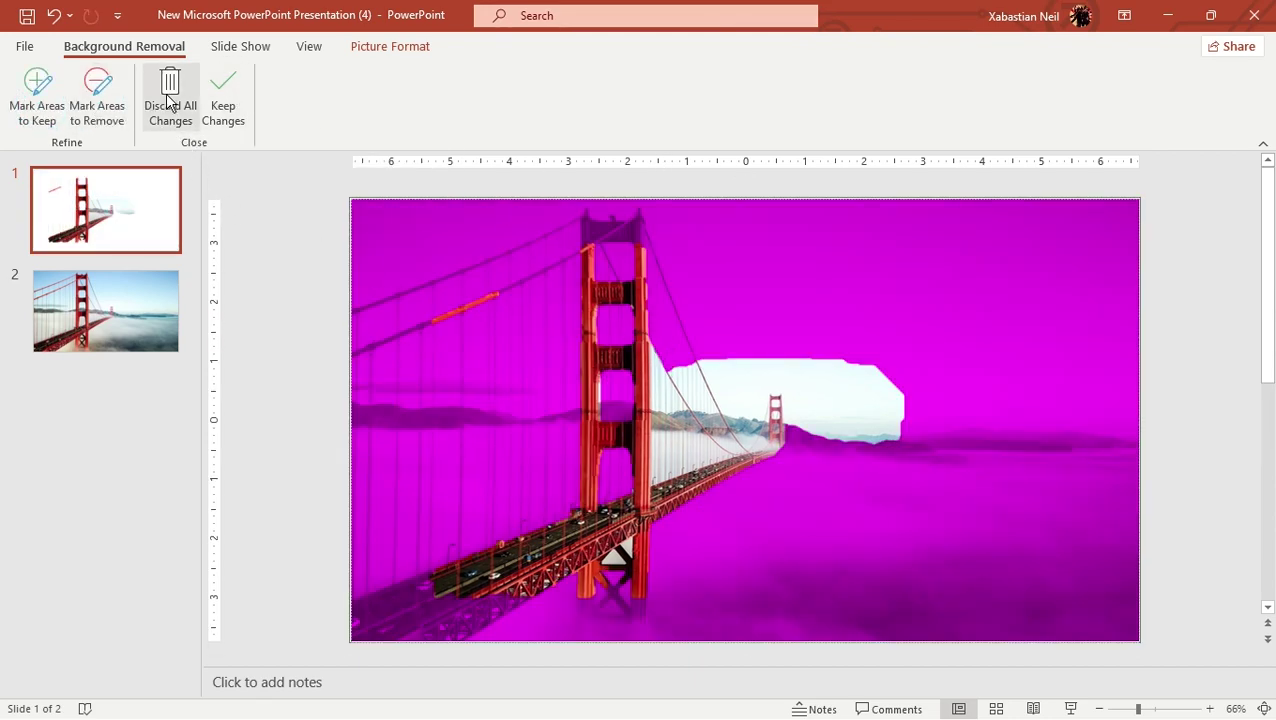
click(92, 105)
click(37, 105)
mouse_move(740, 542)
mouse_down()
mouse_move(800, 515)
mouse_move(985, 516)
mouse_move(980, 467)
mouse_up()
click(1017, 491)
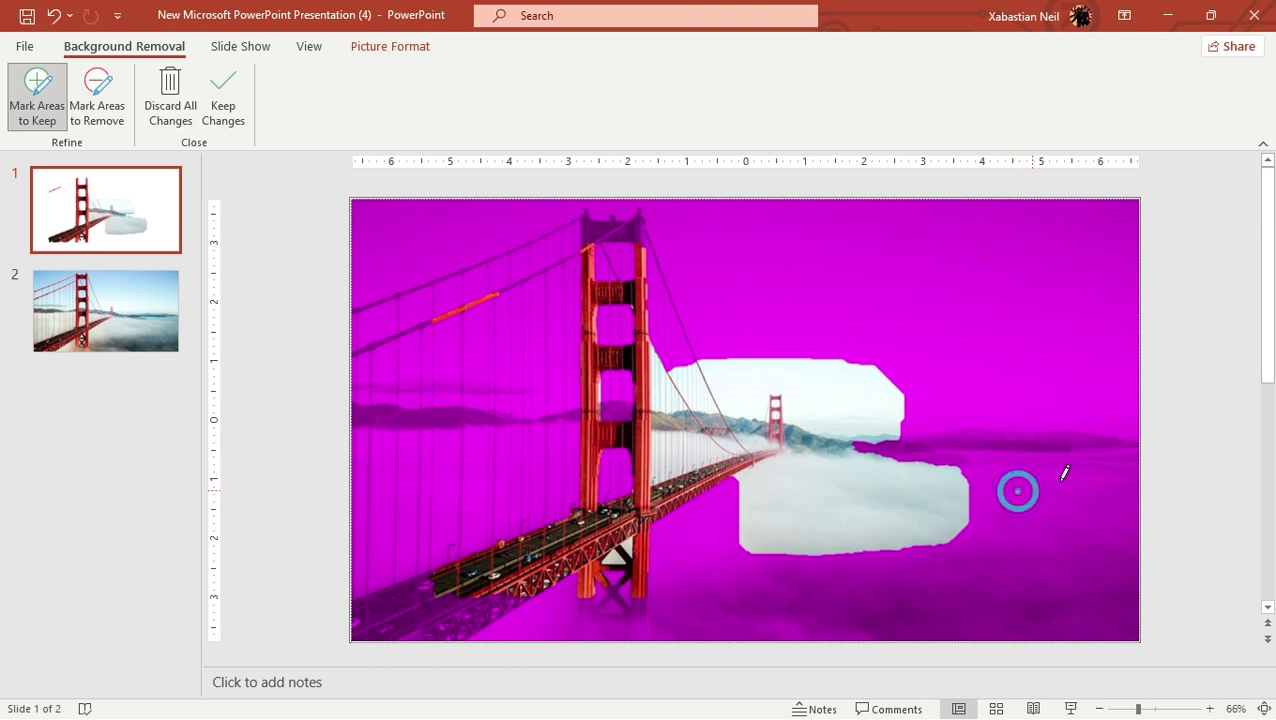
mouse_move(829, 452)
mouse_down()
mouse_move(1068, 470)
mouse_move(948, 541)
mouse_move(668, 566)
mouse_up()
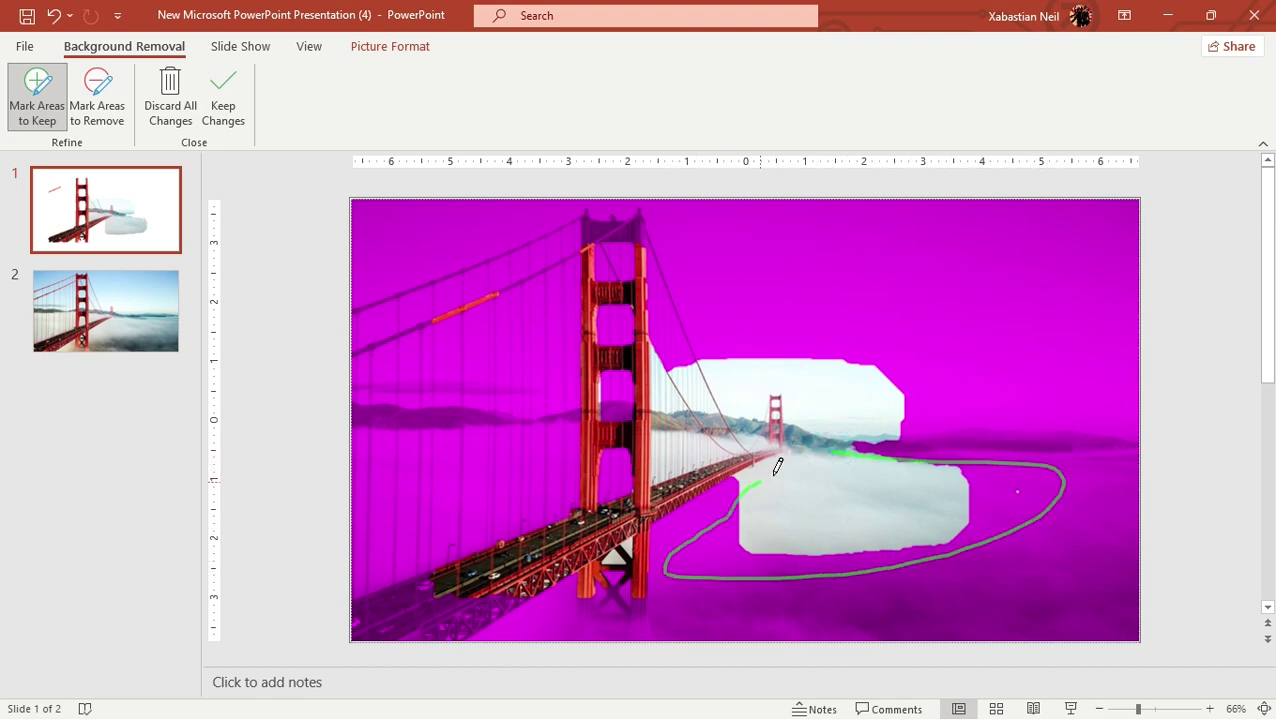
drag(920, 430, 905, 432)
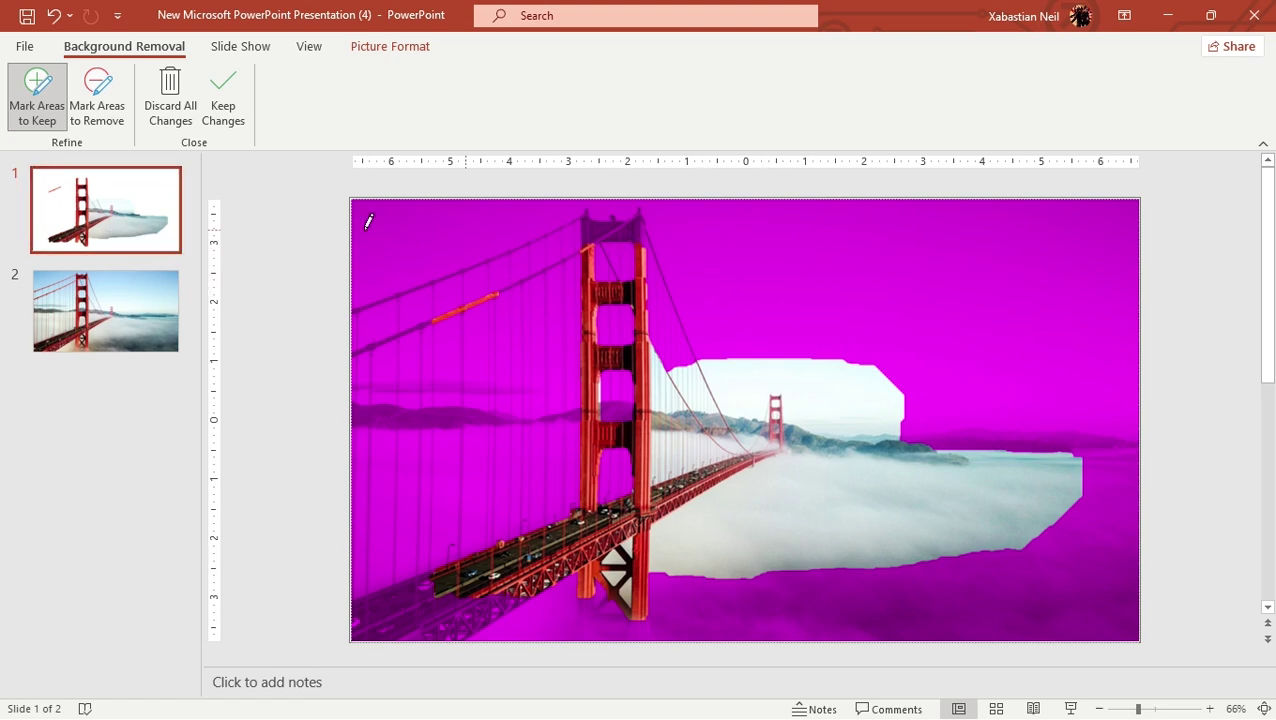
Mark the bridge tower, deck and fog's top edge for removal, then keep the changes.
click(97, 100)
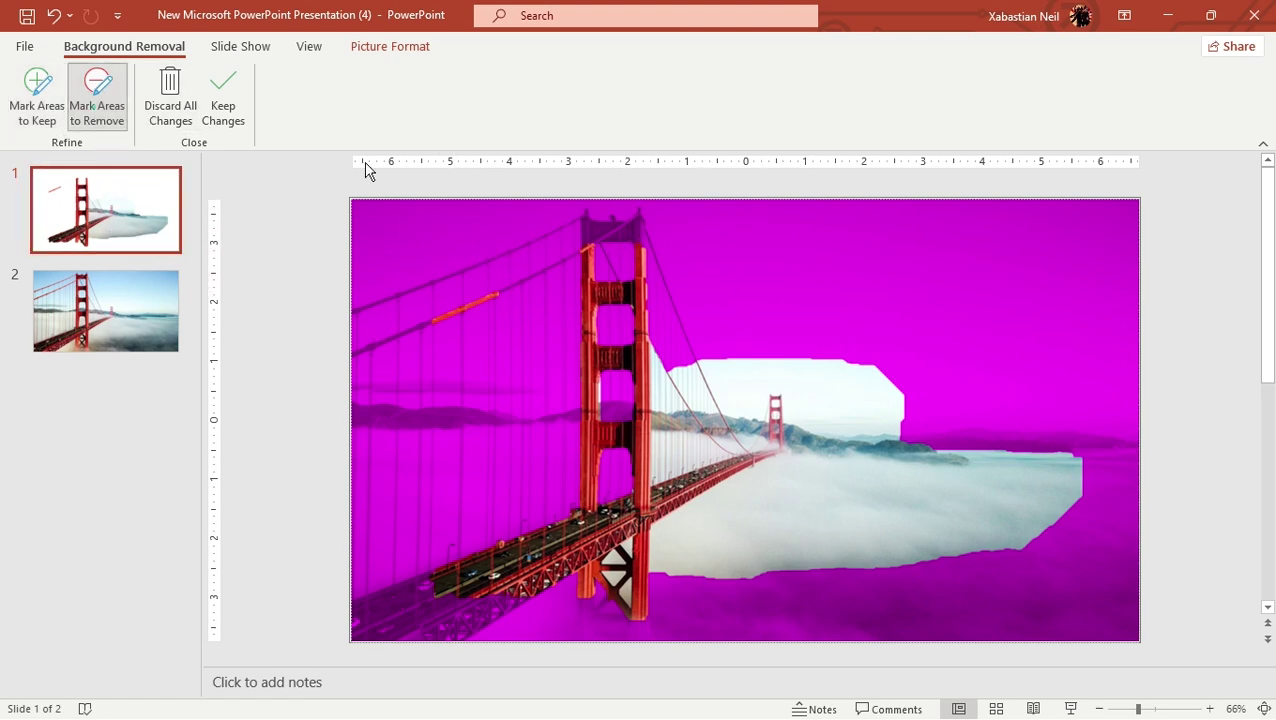
click(590, 228)
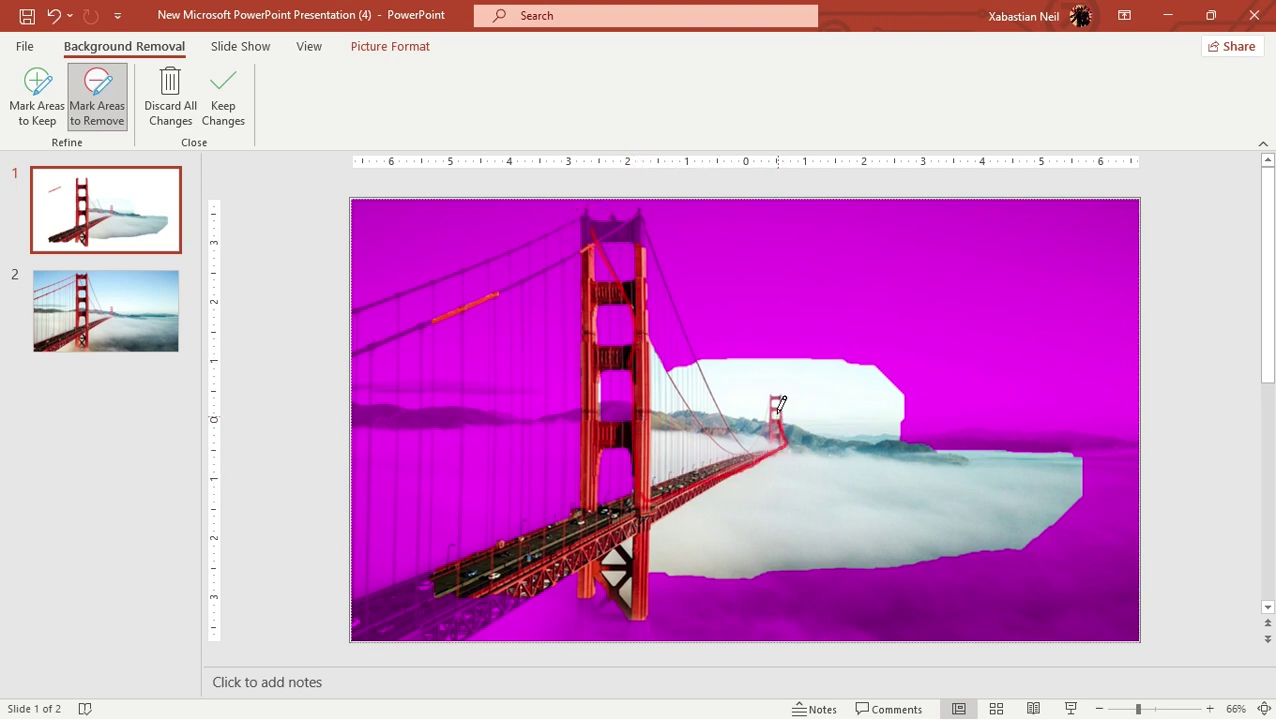
drag(649, 397, 870, 440)
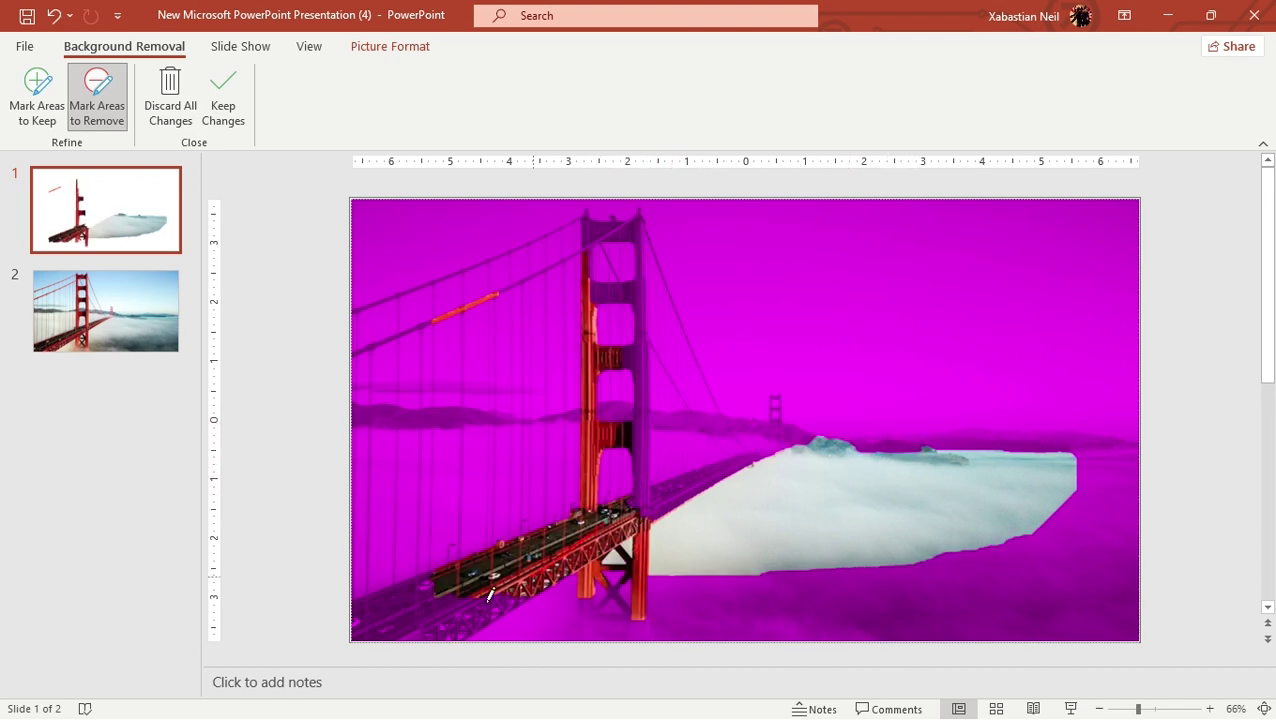
click(606, 520)
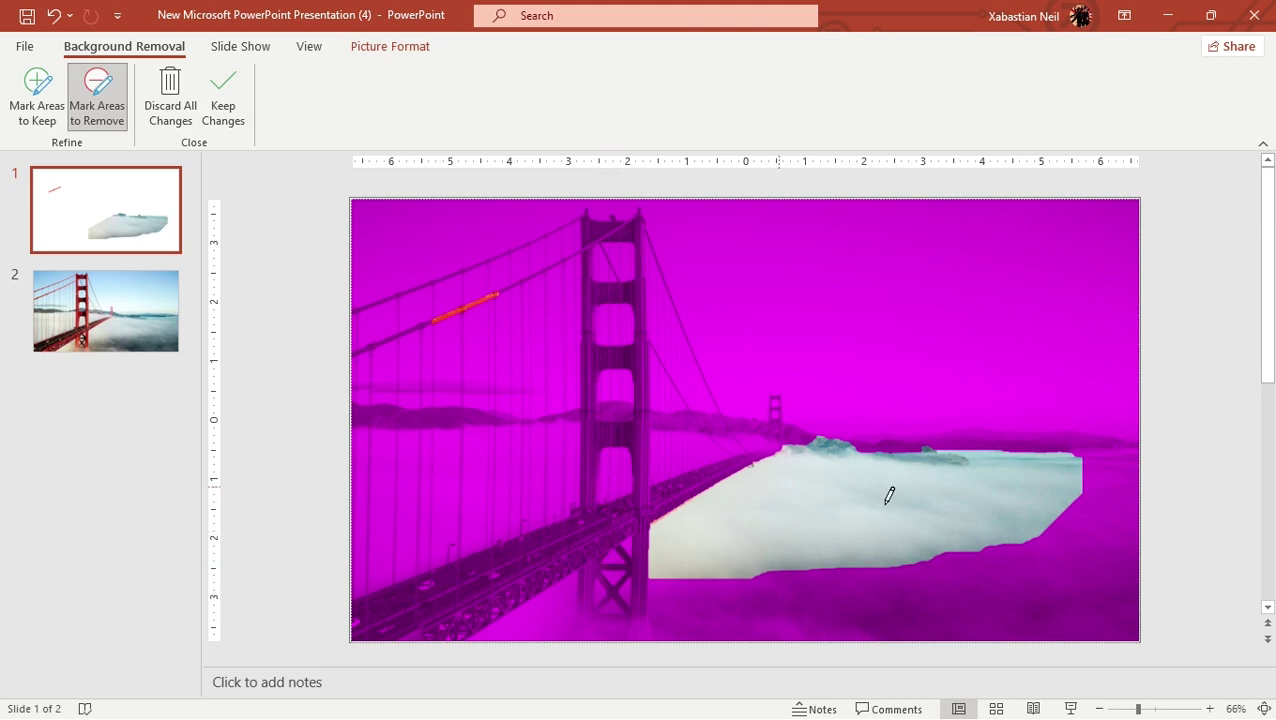
drag(829, 439, 971, 462)
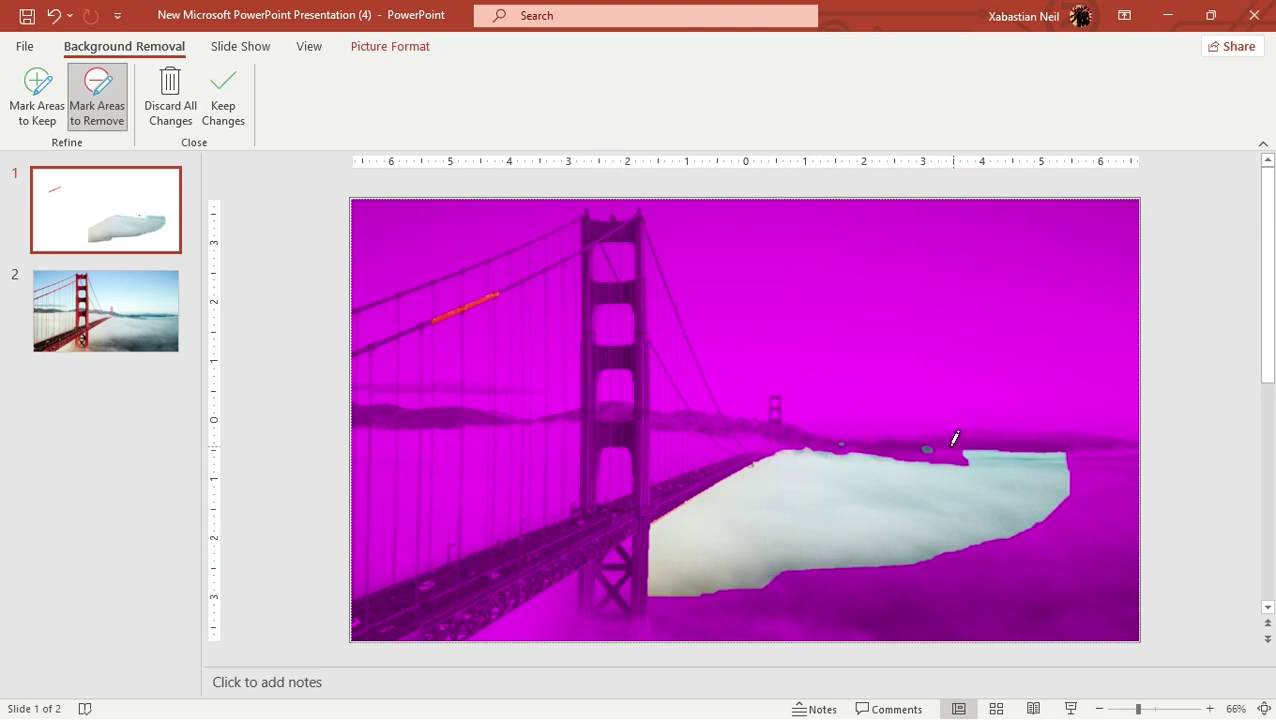
drag(826, 438, 866, 443)
click(223, 100)
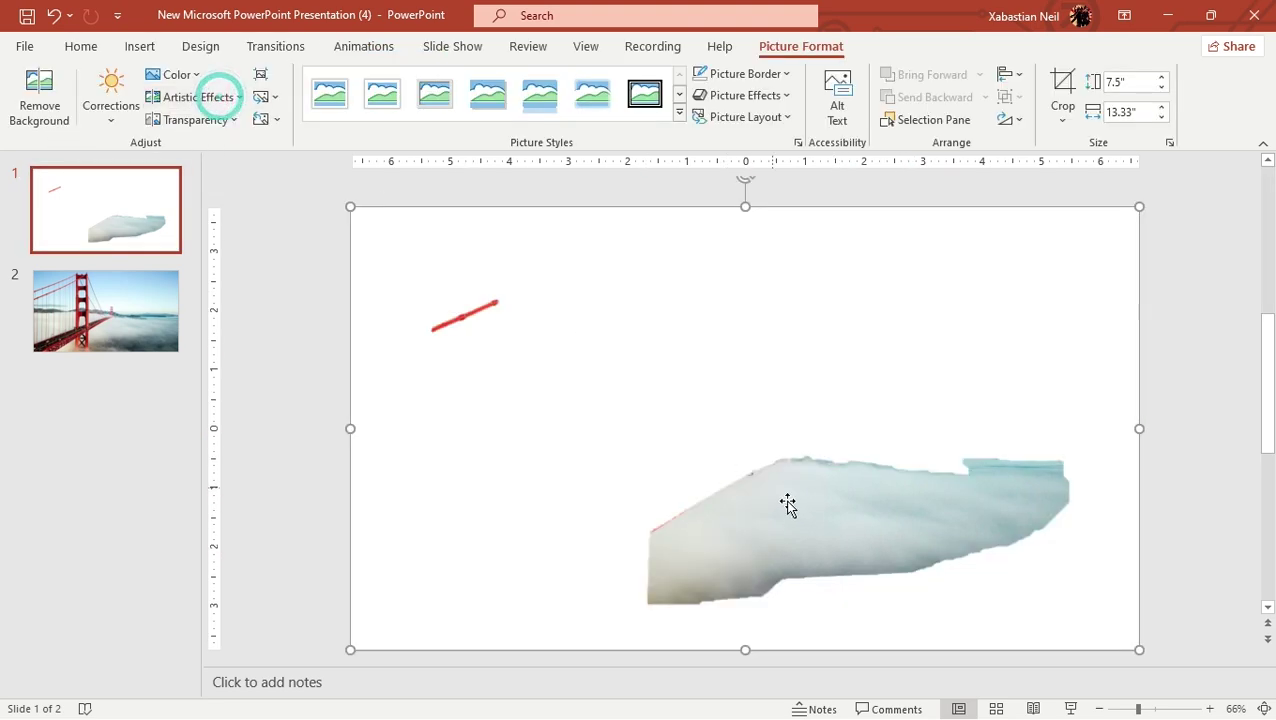
Remove the red cable streak, top-right cloud edge and tower strip from the fog cutout.
click(476, 319)
click(655, 336)
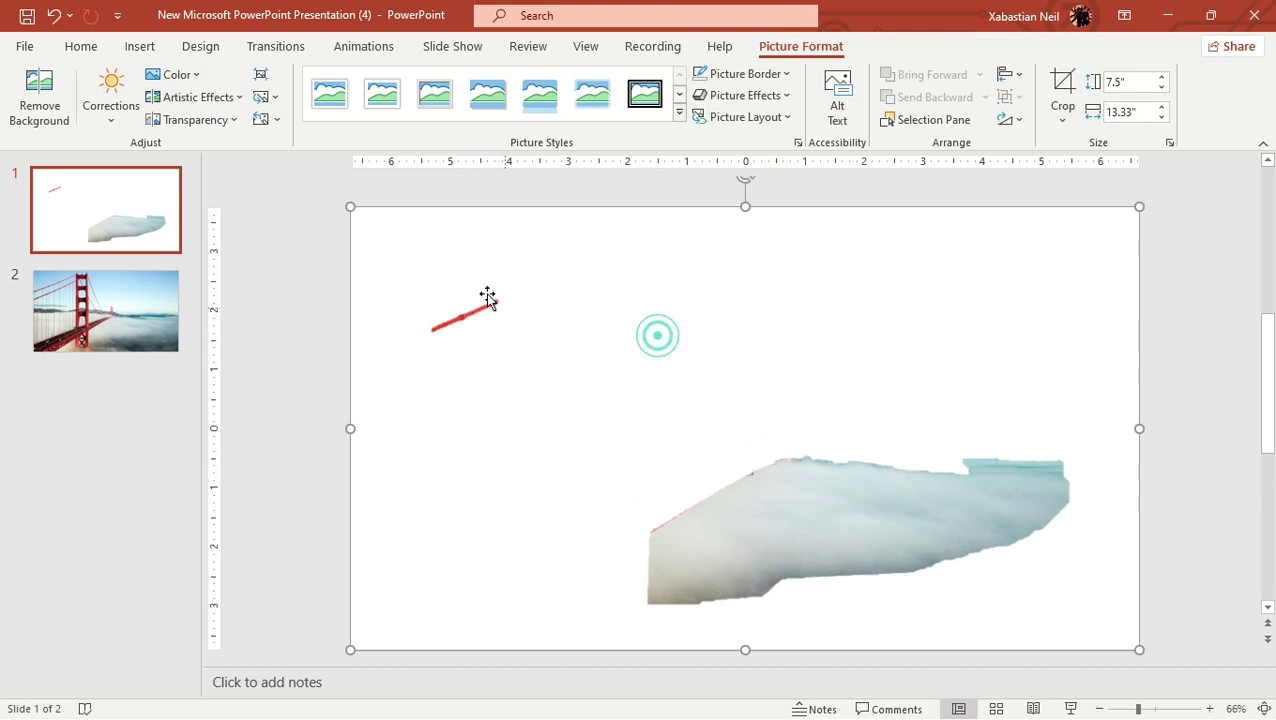
click(39, 95)
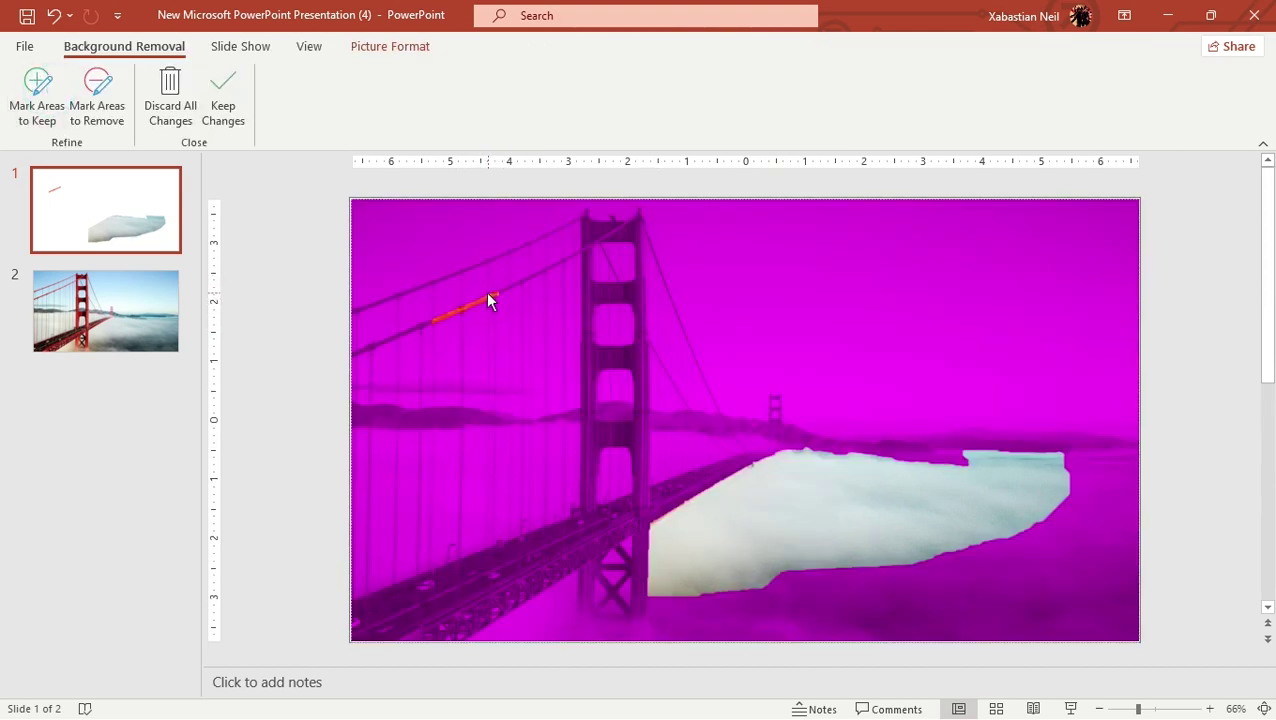
click(97, 98)
click(467, 279)
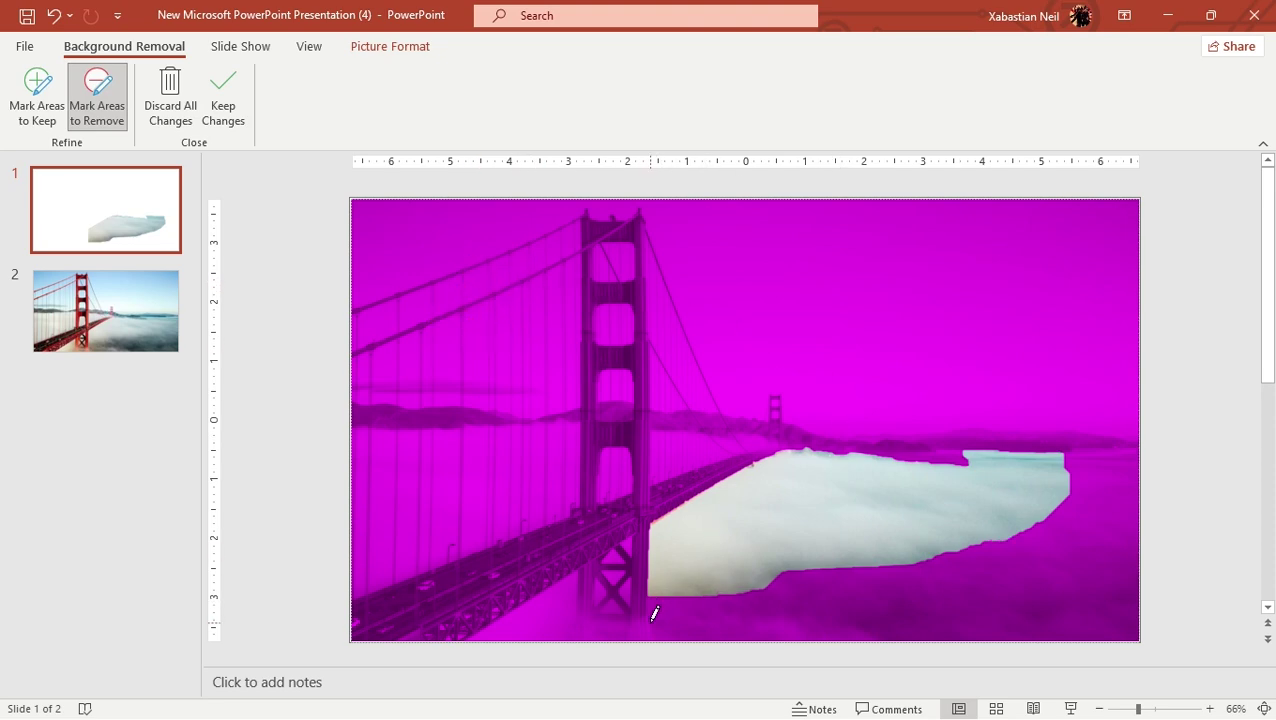
drag(965, 457, 1090, 452)
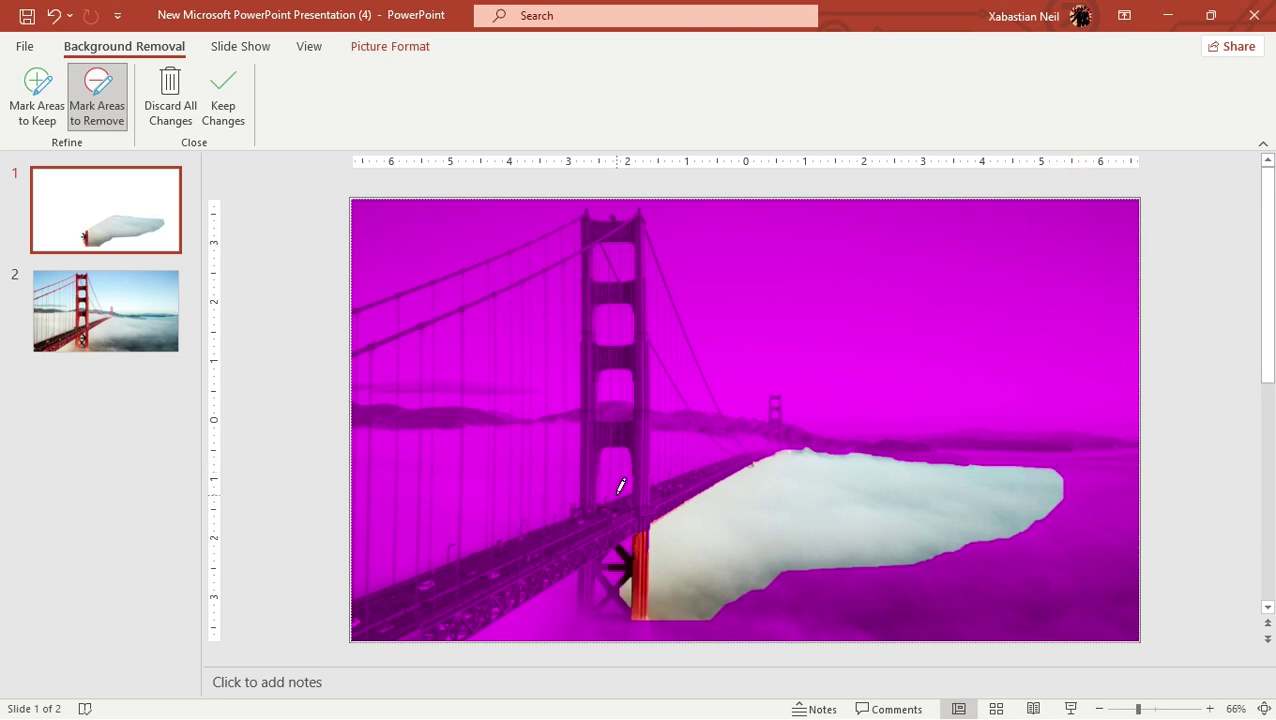
drag(648, 498, 664, 606)
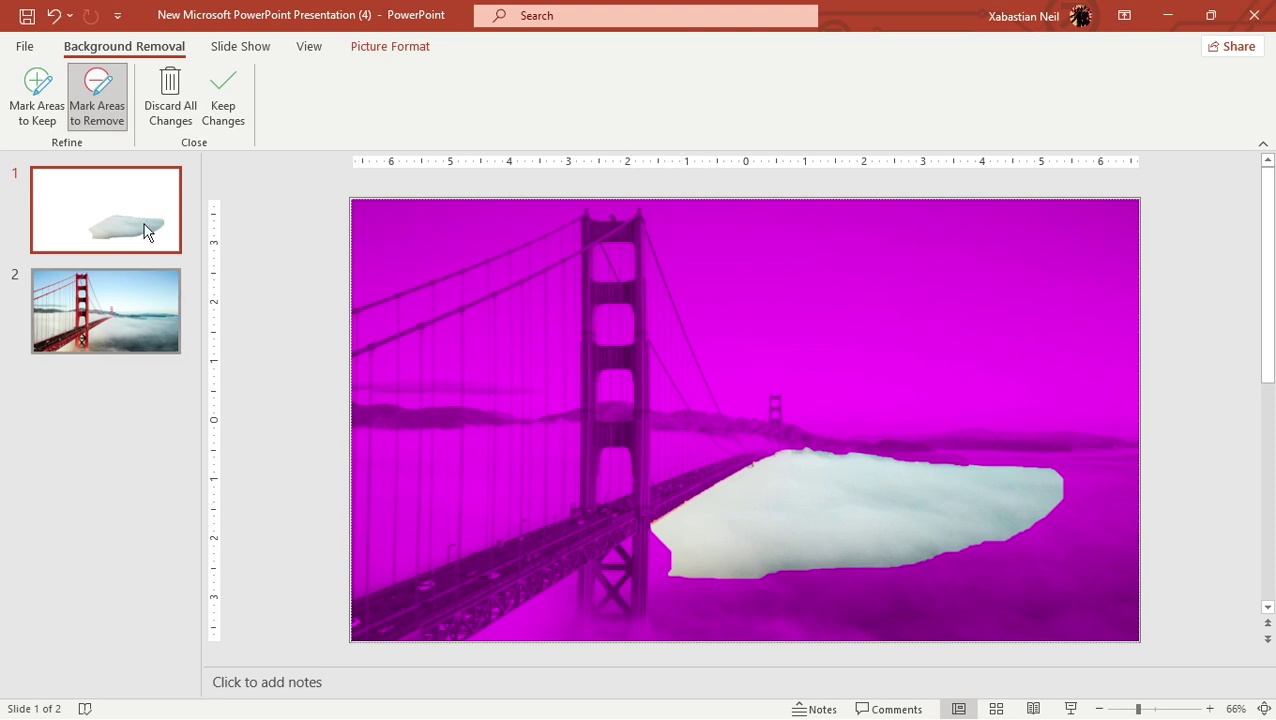
click(221, 96)
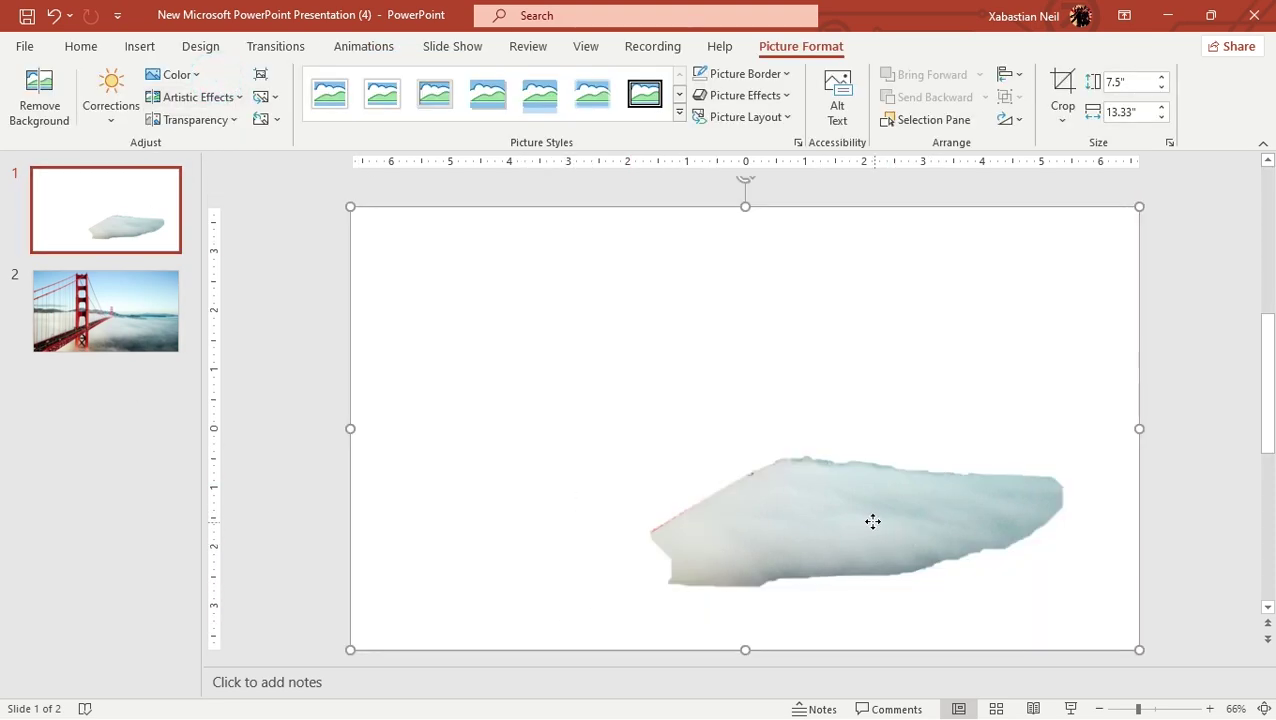
Move the fog cutout up and left and give it 50% transparency.
drag(873, 521, 722, 448)
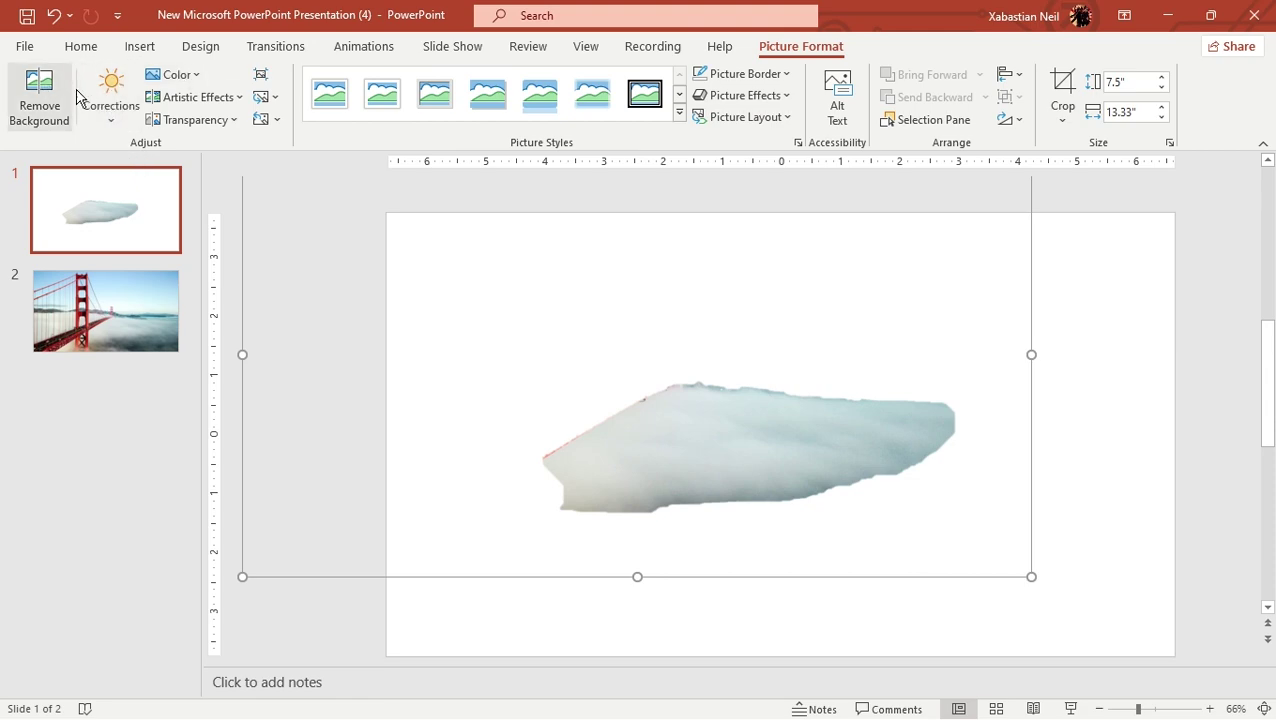
click(220, 124)
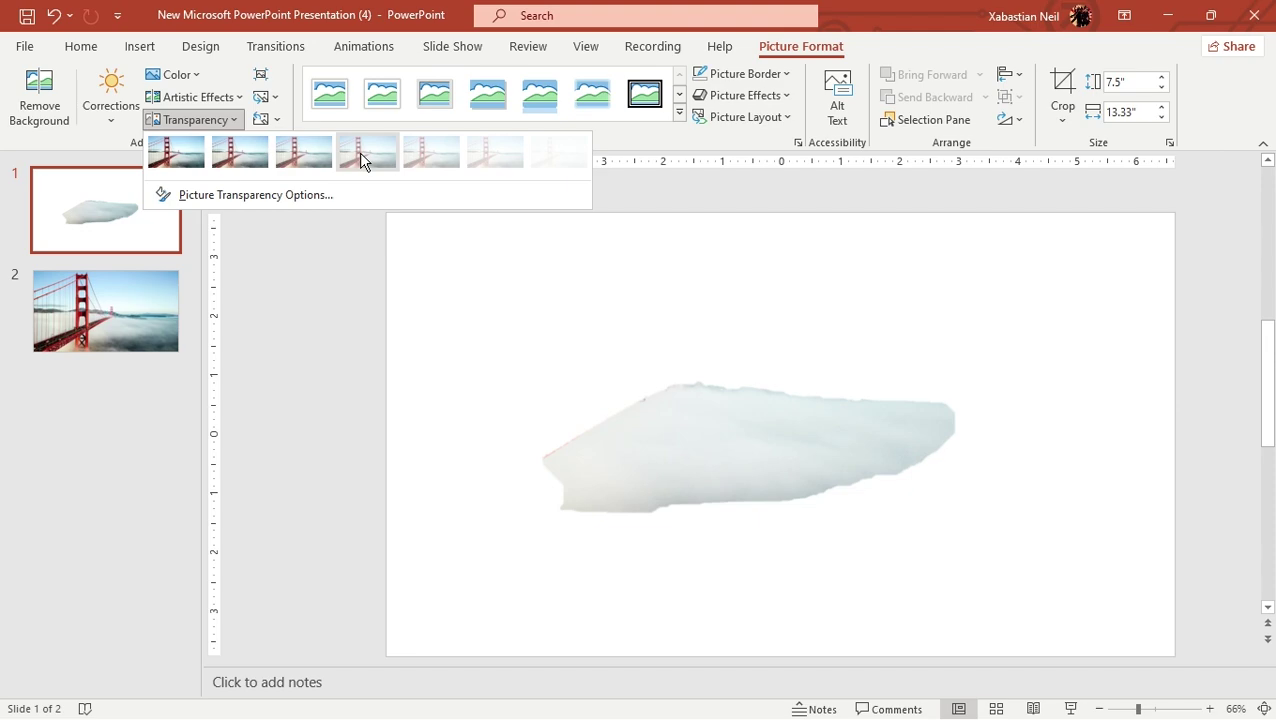
click(388, 160)
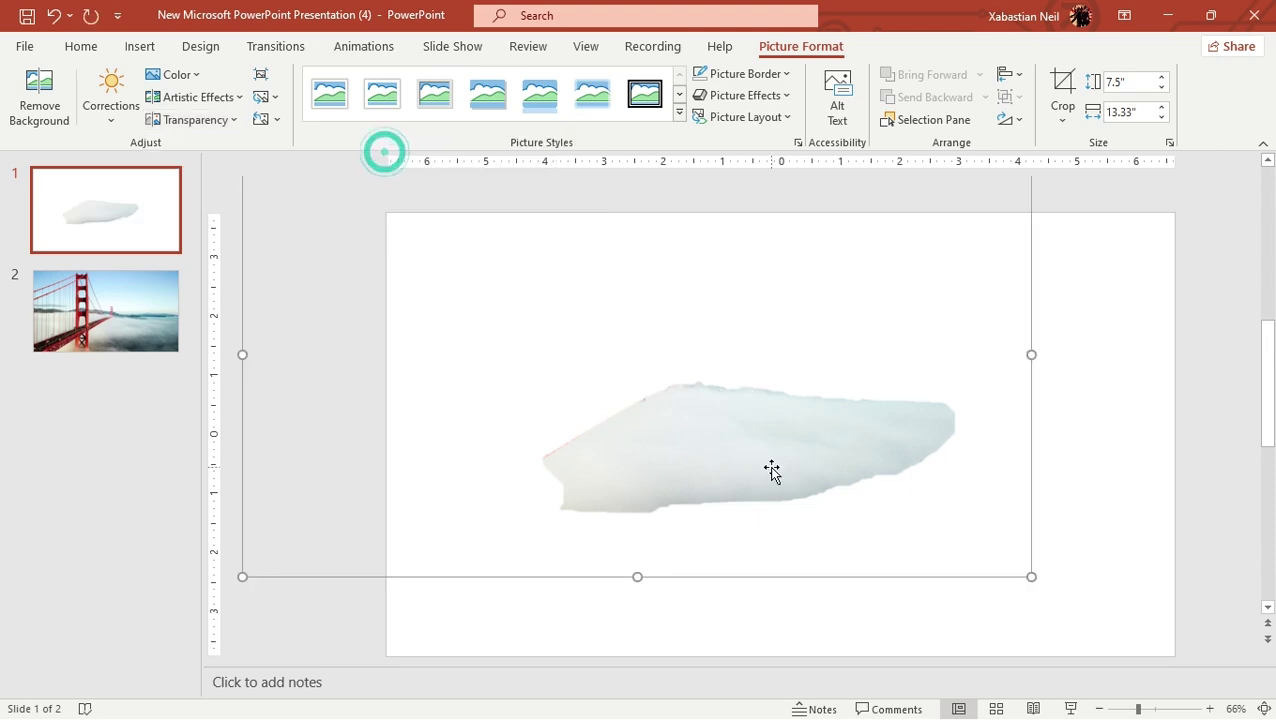
click(211, 122)
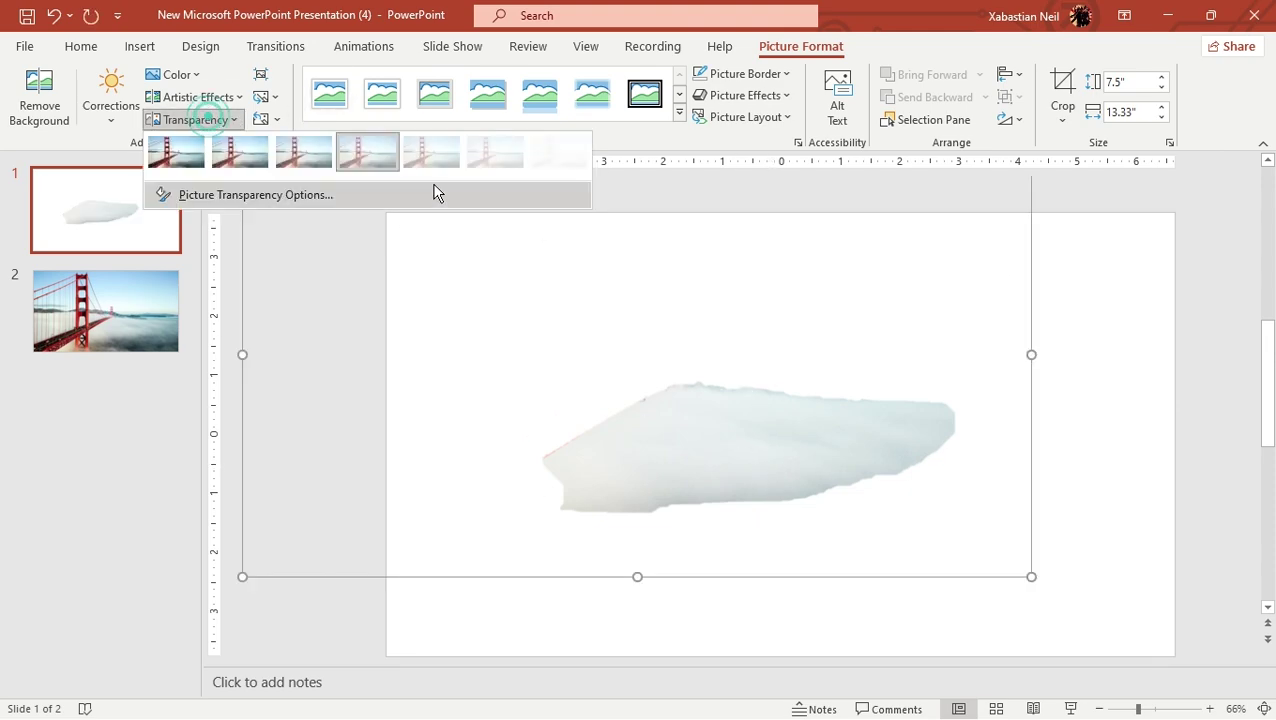
click(443, 170)
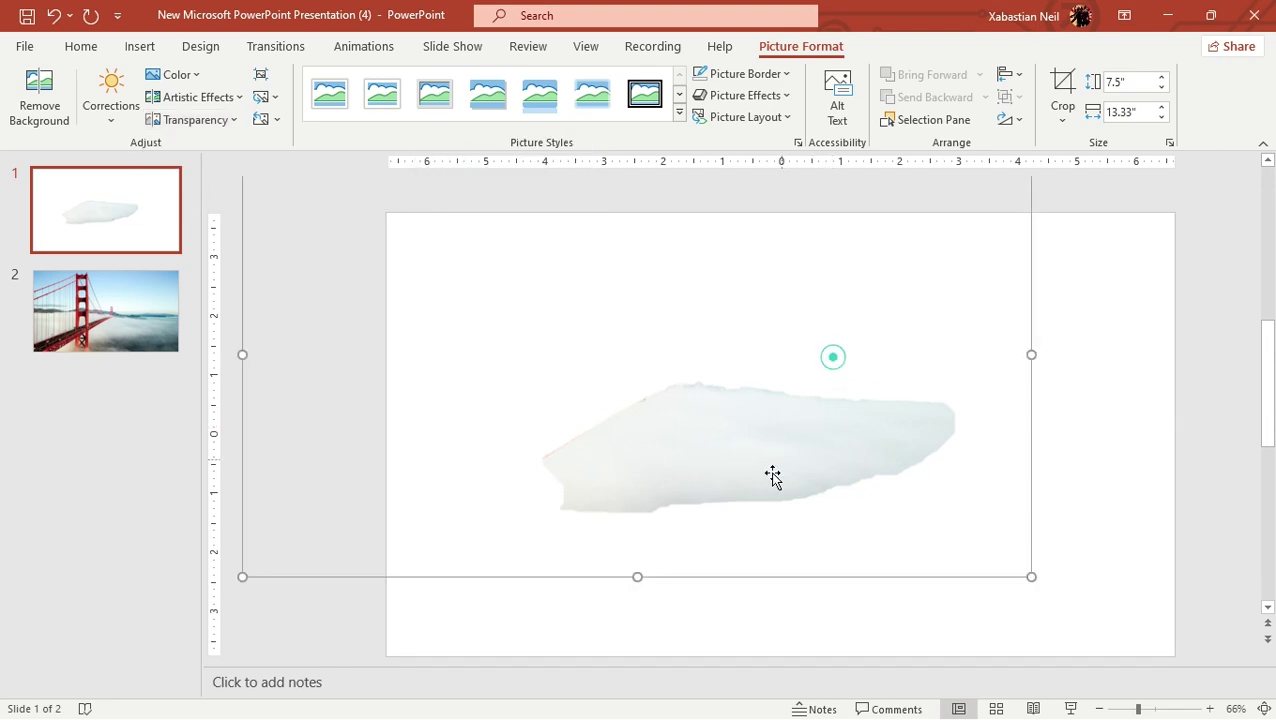
Copy the fog cutout and paste it onto slide 2's bridge photo using the destination theme.
right_click(628, 429)
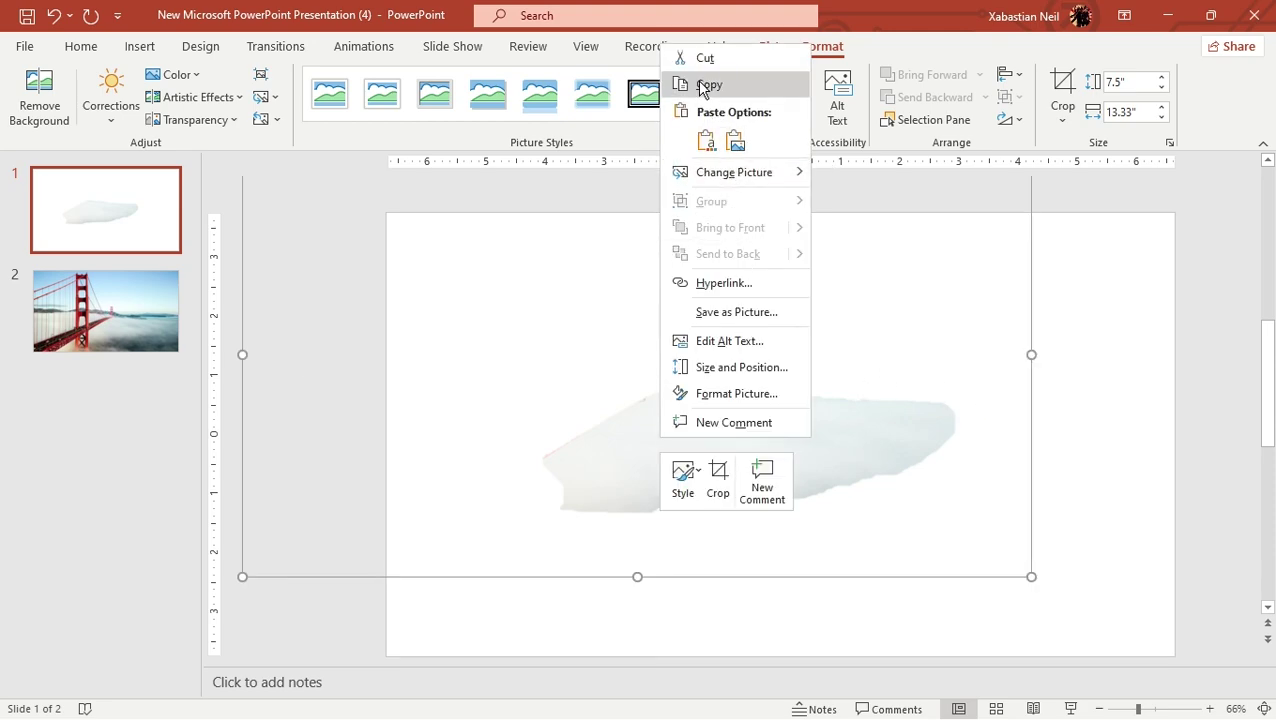
click(703, 86)
click(134, 287)
right_click(811, 392)
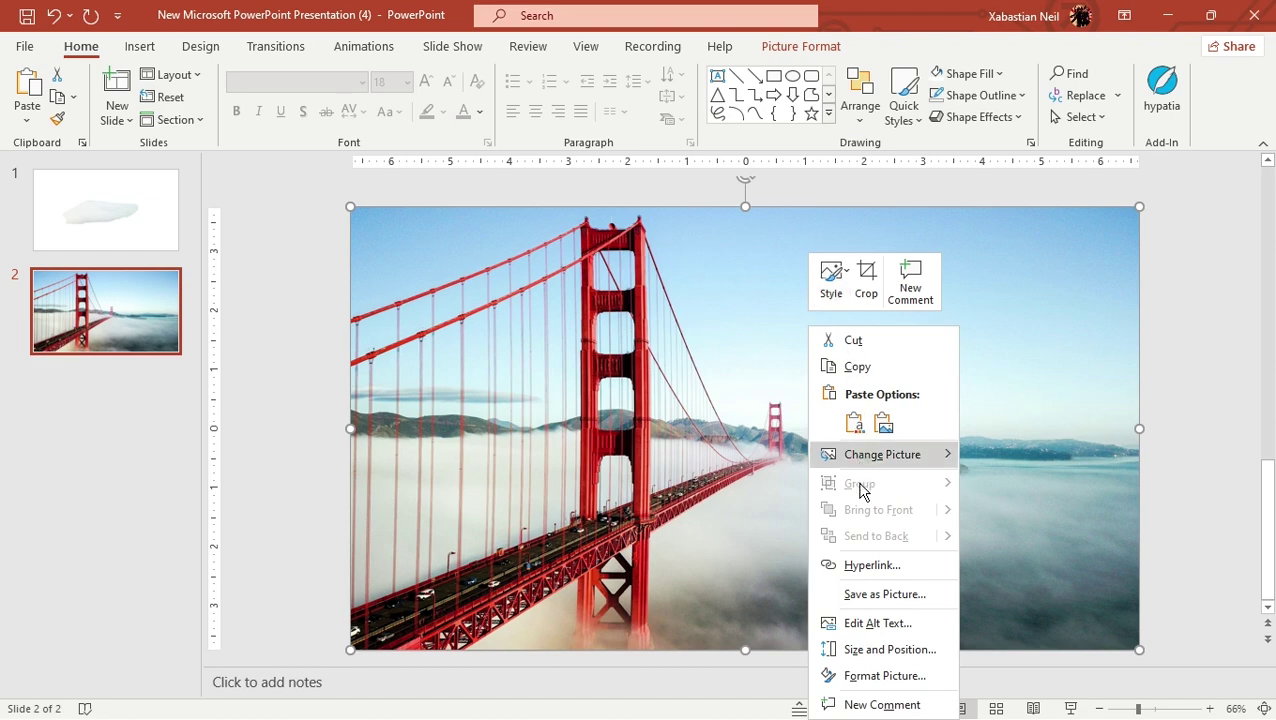
click(855, 423)
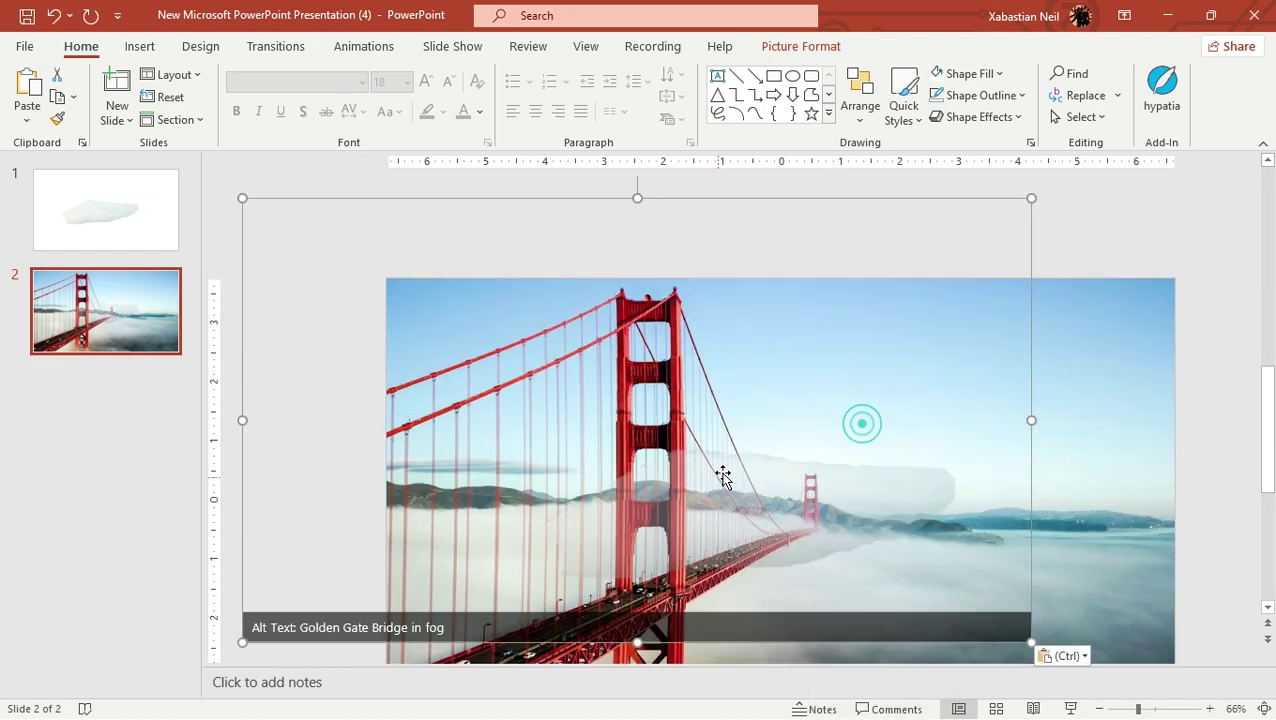
Drag the pasted fog into alignment with the slide and check it over the photo.
drag(783, 484, 923, 564)
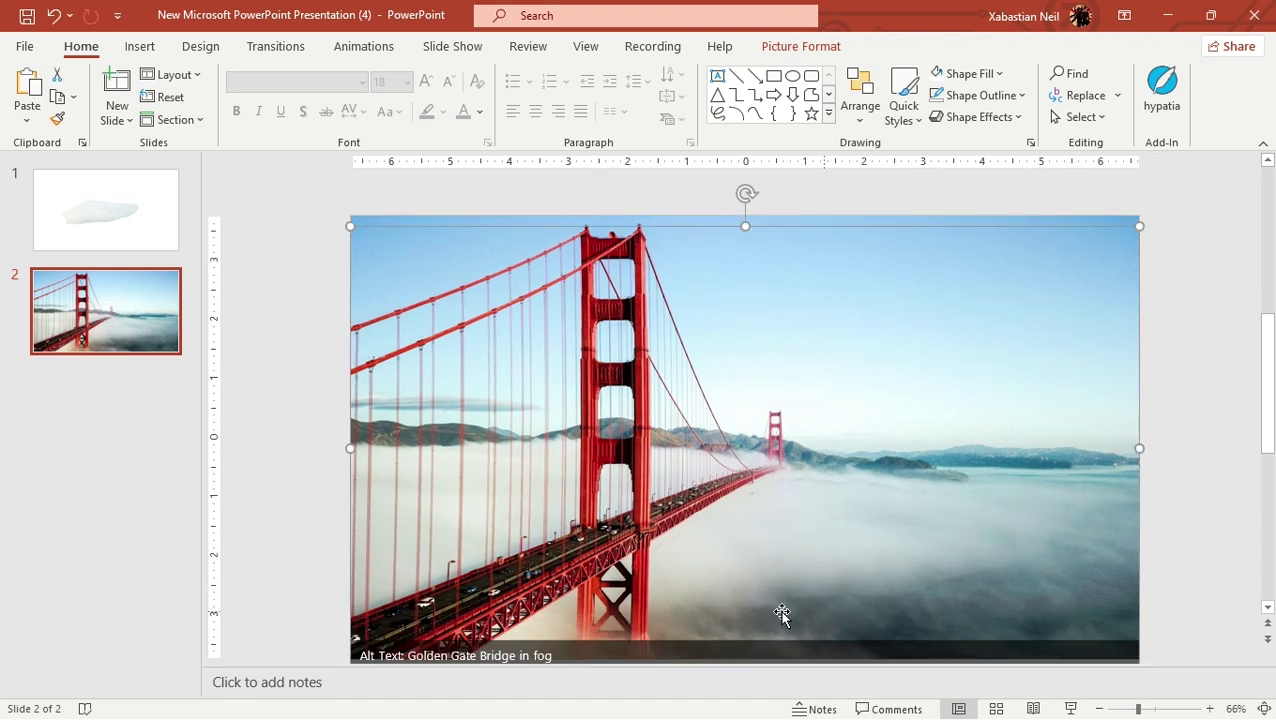
click(800, 581)
click(1163, 478)
click(817, 557)
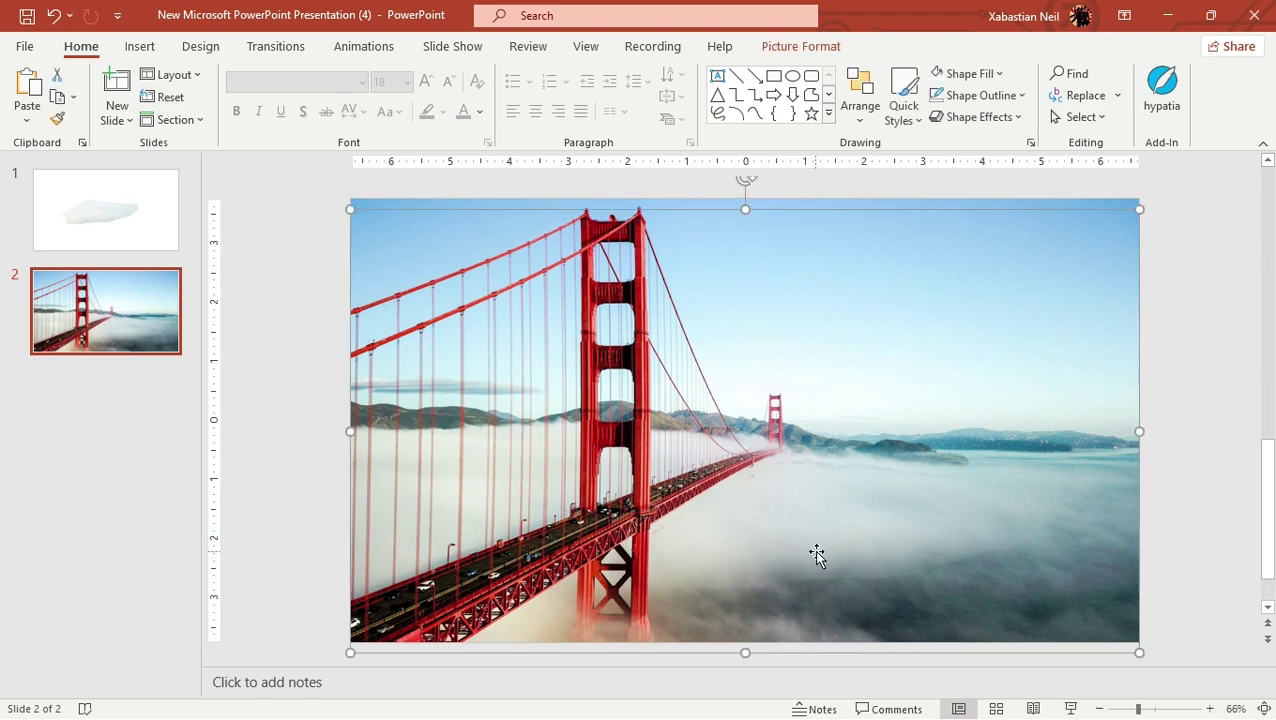
click(729, 521)
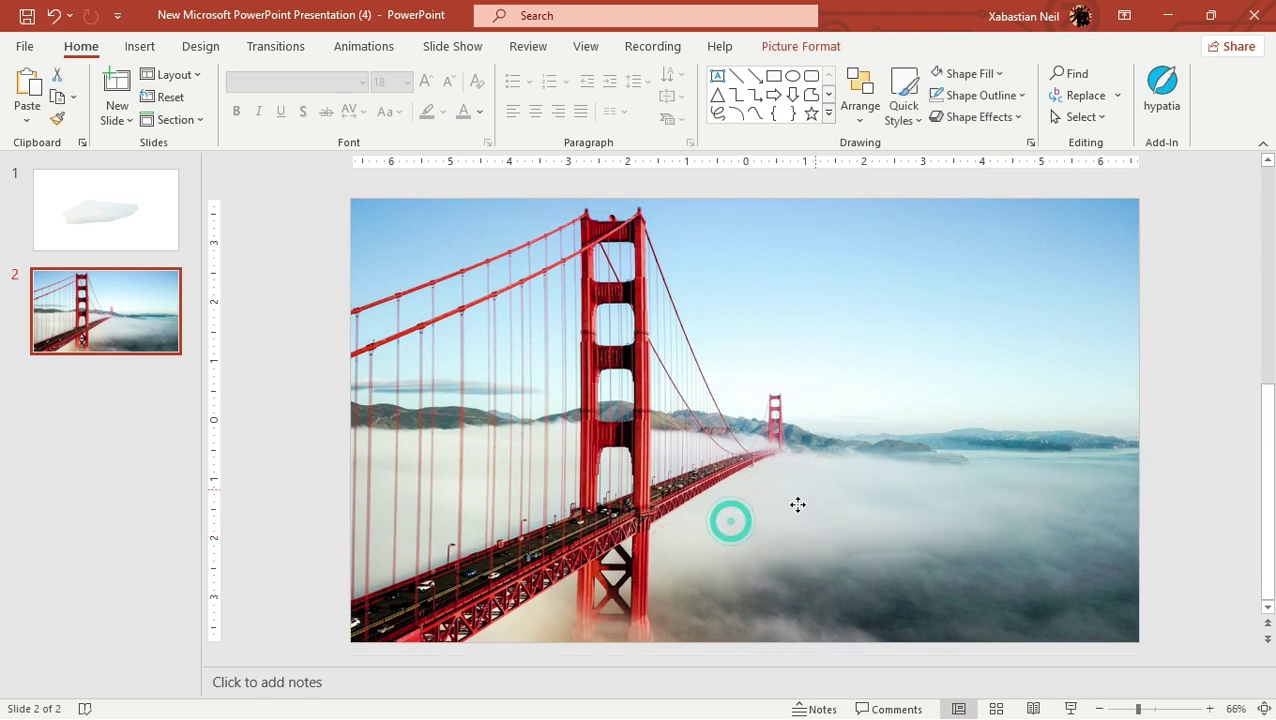
click(729, 521)
Apply a Picture Transparency preset to the fog overlay.
click(790, 46)
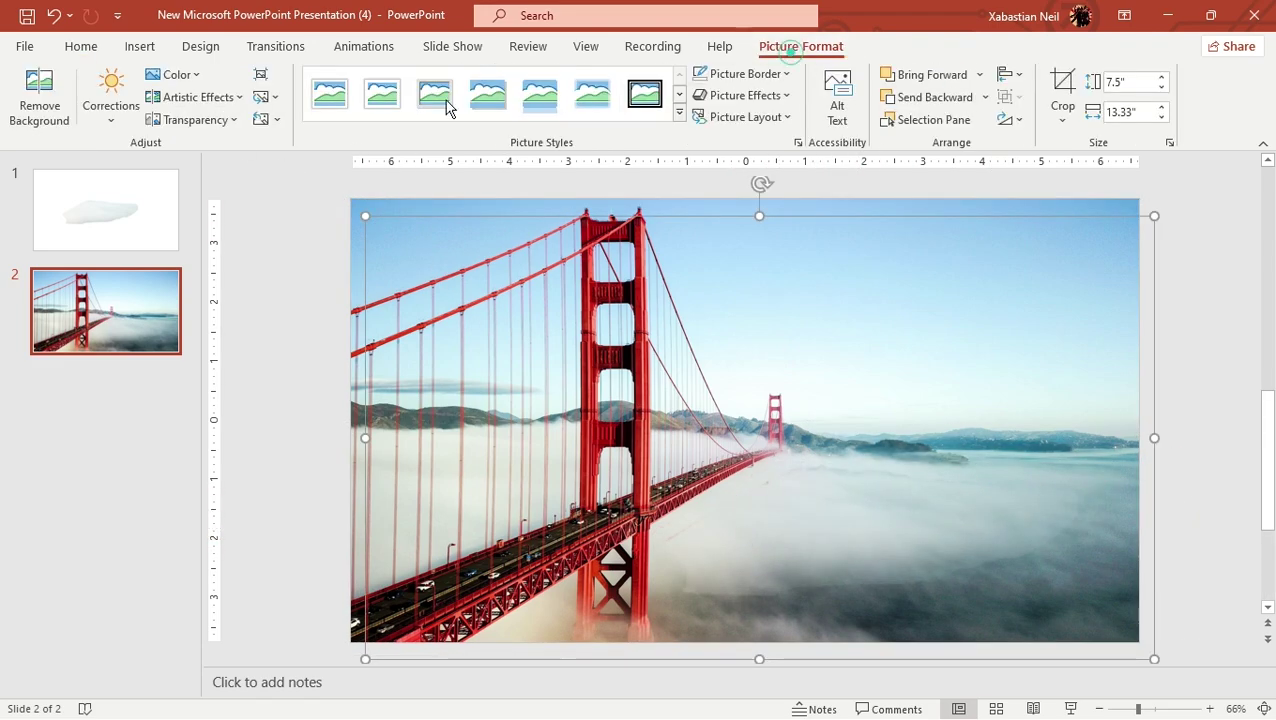
click(178, 119)
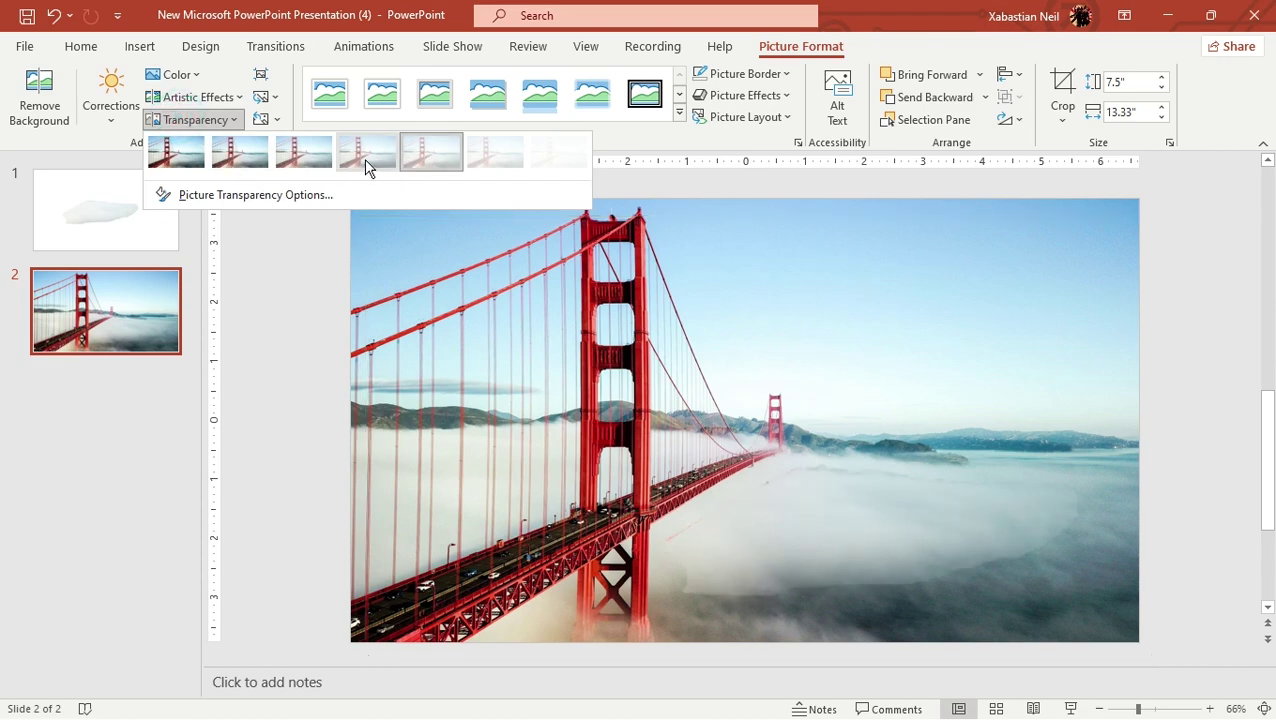
click(324, 155)
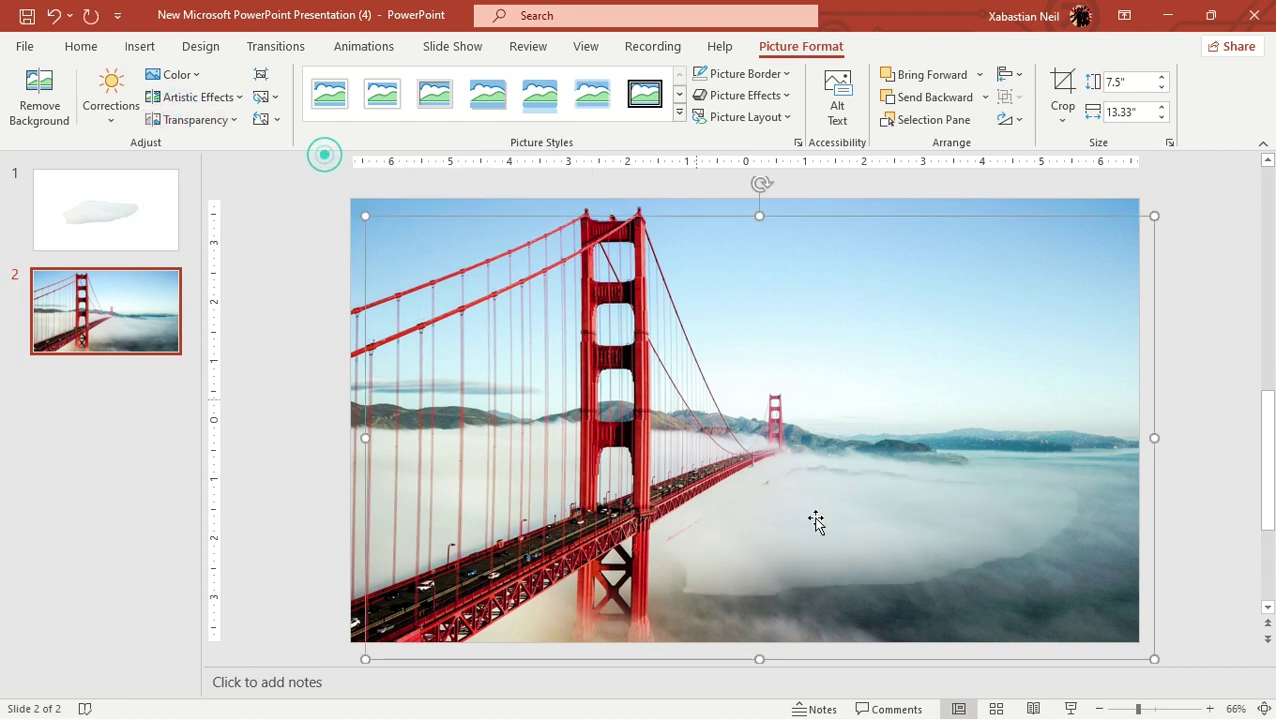
click(848, 541)
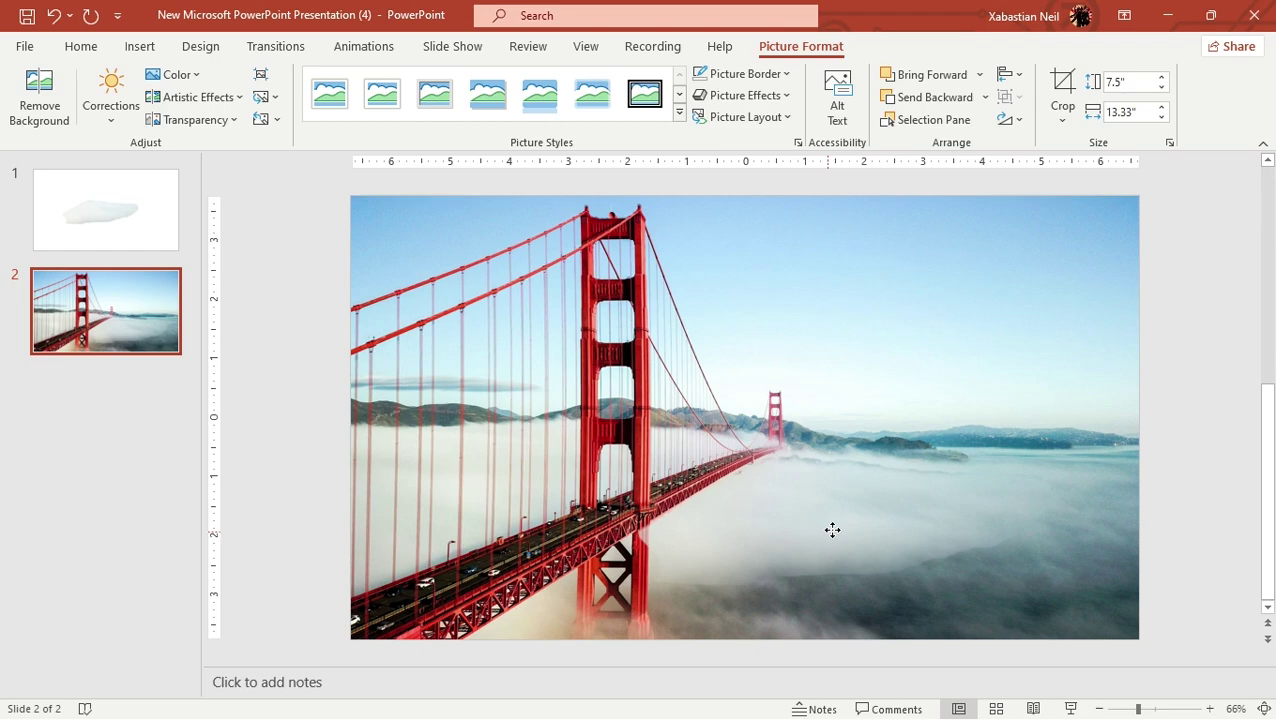
Nudge the fog overlay until smart guides snap it centred over the bridge photo.
drag(832, 530, 845, 512)
click(834, 529)
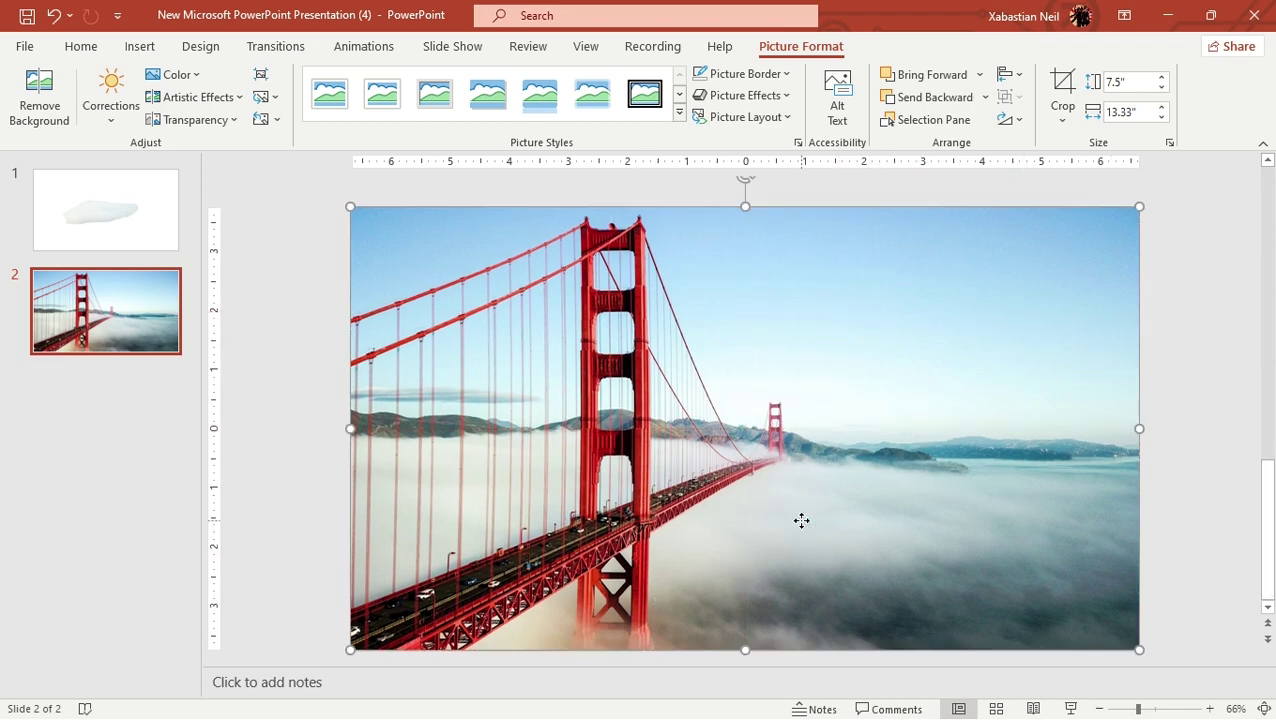
scroll(801, 519, down, 1)
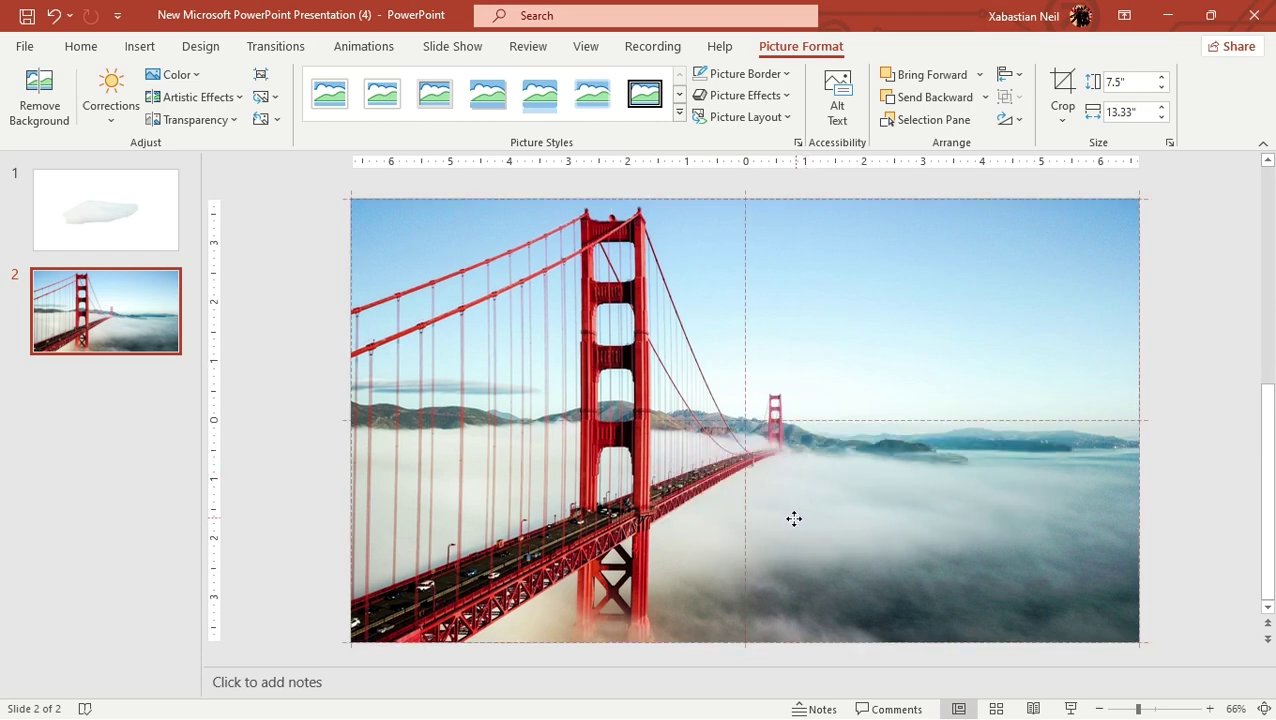
mouse_move(794, 520)
mouse_down()
mouse_move(797, 530)
mouse_move(796, 513)
mouse_up()
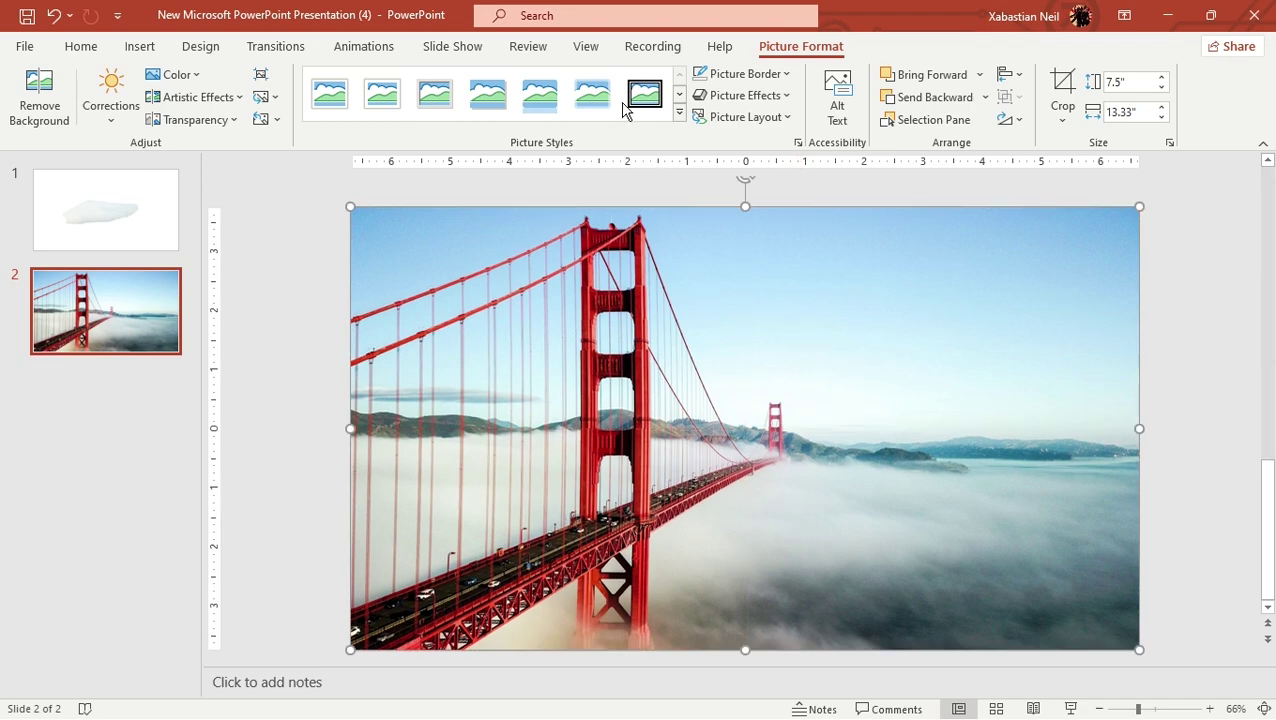
click(366, 46)
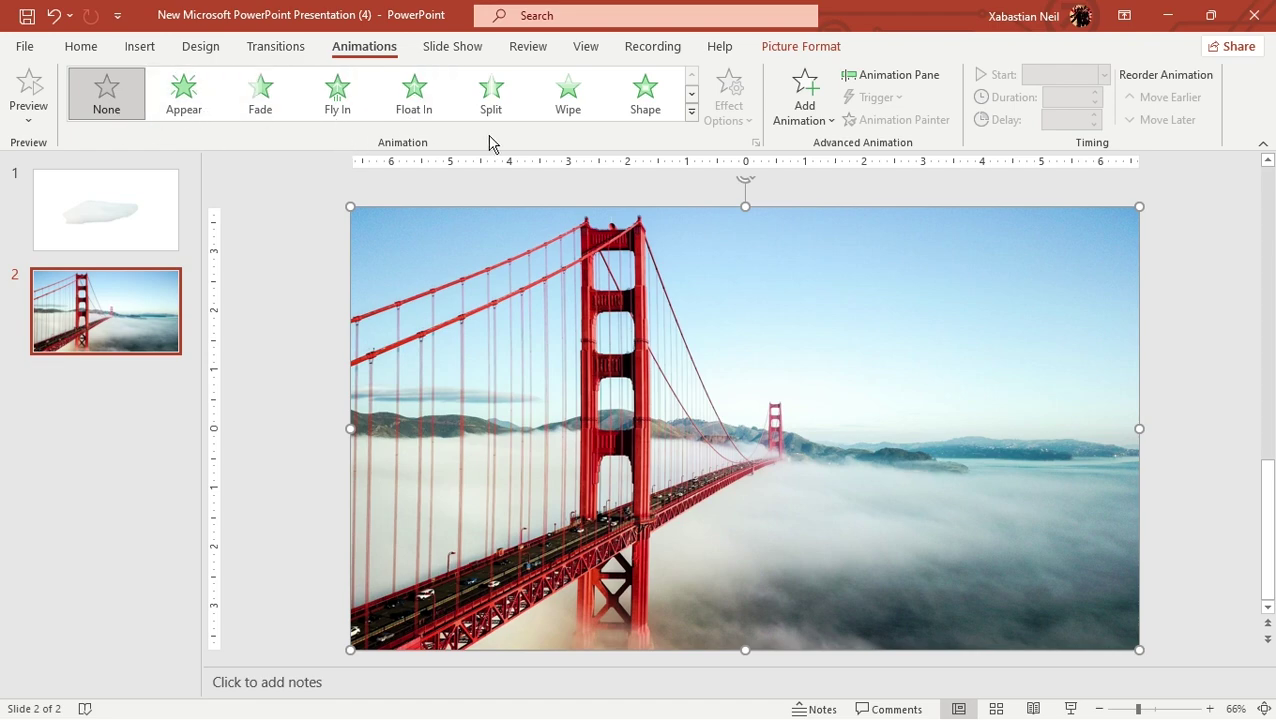
Give the fog overlay a Lines motion path with its end point angled right.
click(691, 113)
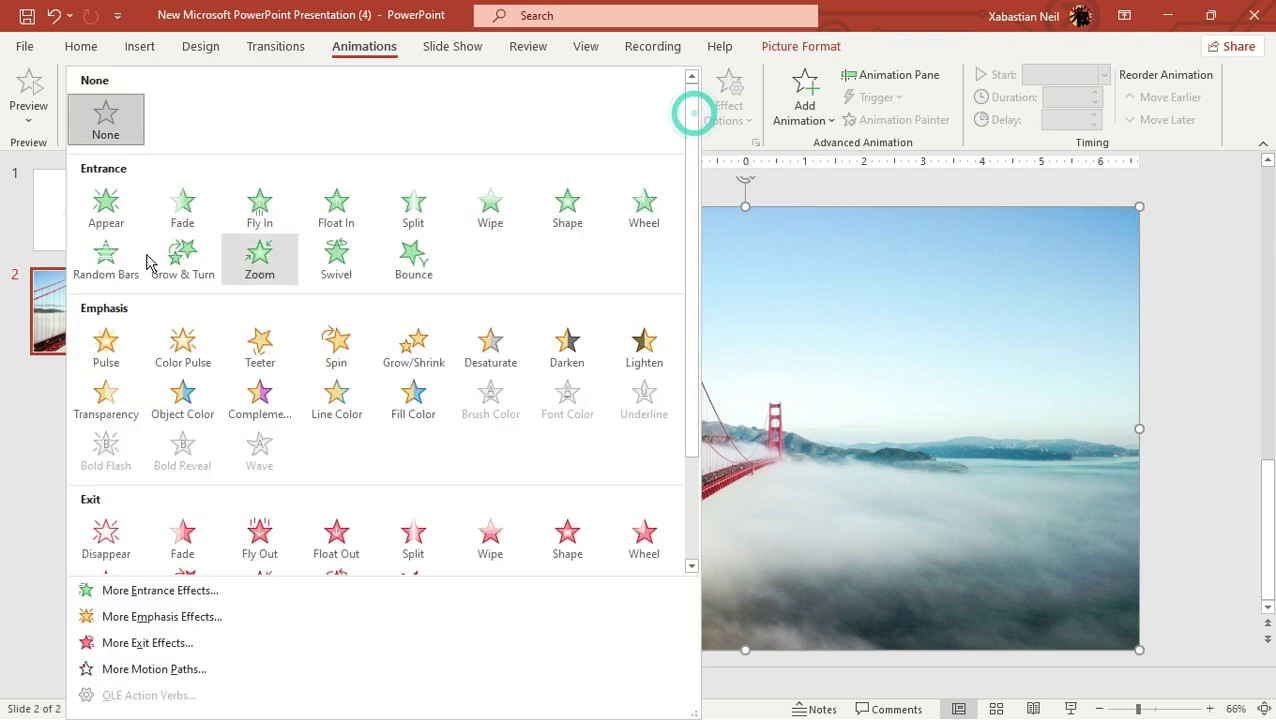
scroll(100, 540, down, 3)
click(107, 542)
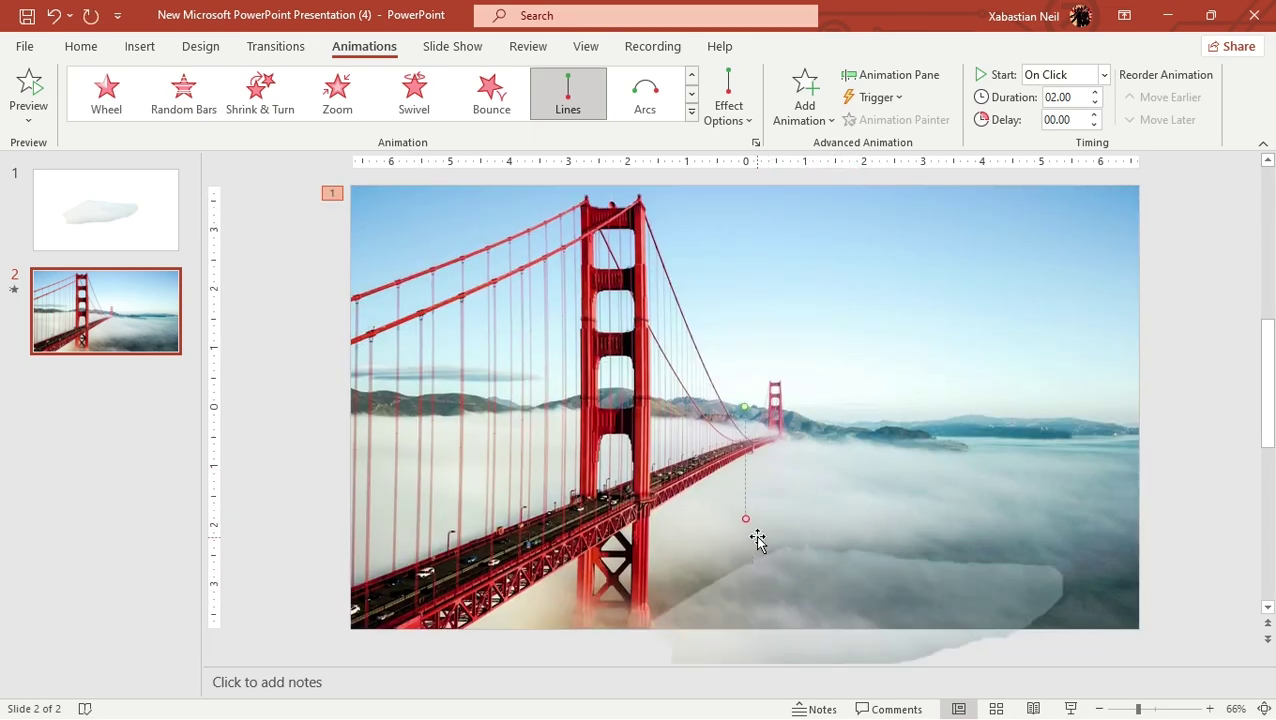
drag(748, 518, 980, 477)
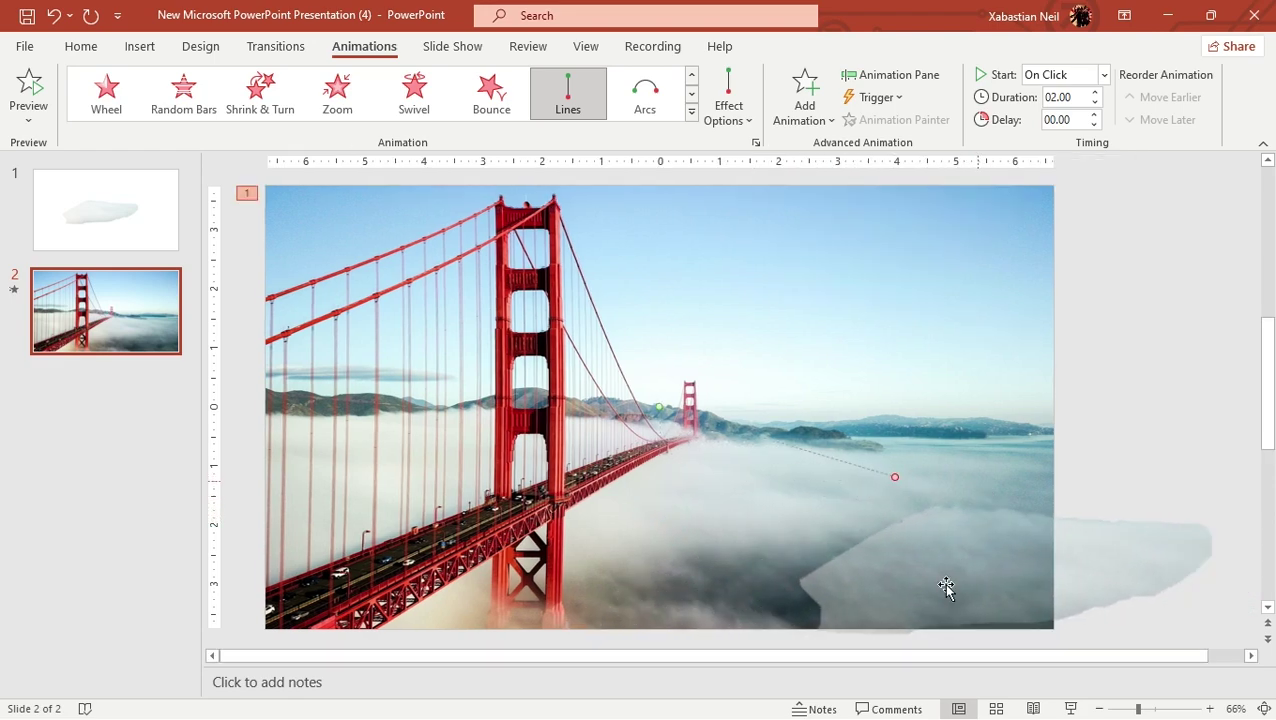
Preview the fog's diagonal motion across the bridge photo, then reselect the overlay.
click(30, 86)
click(900, 581)
click(772, 492)
click(778, 489)
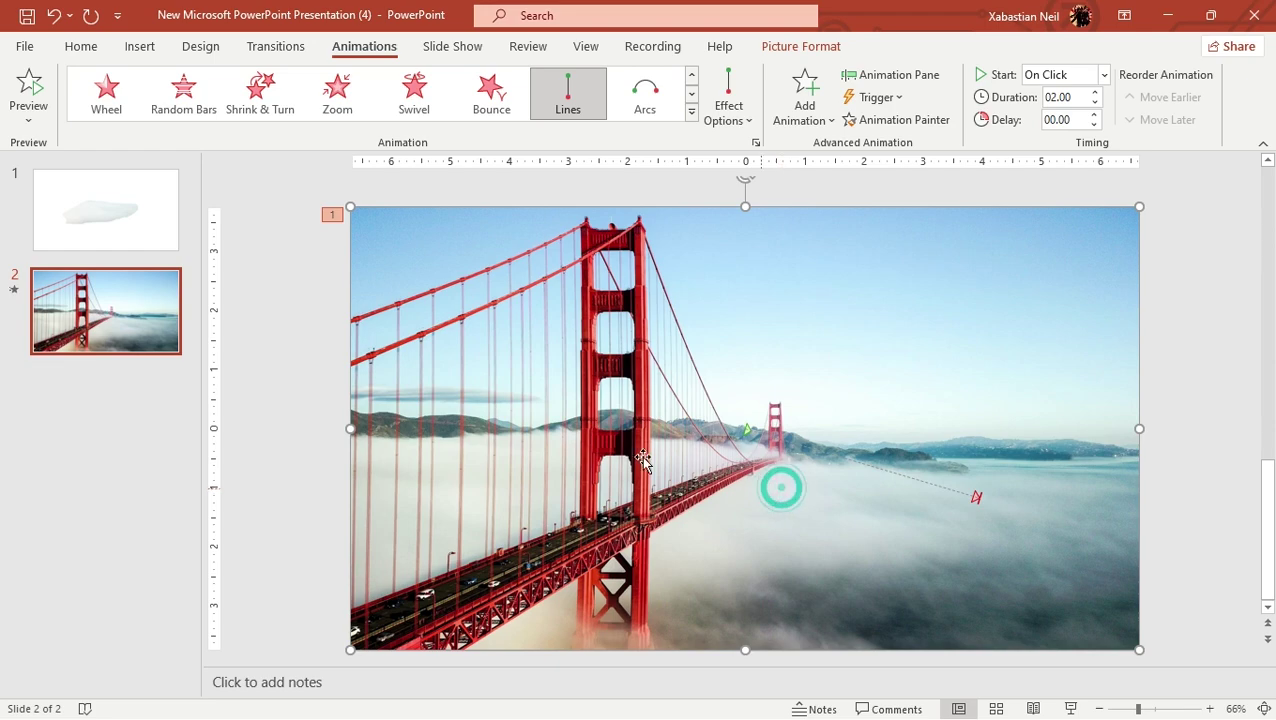
Start Remove Background on the fog and mark the bridge side for removal.
click(801, 47)
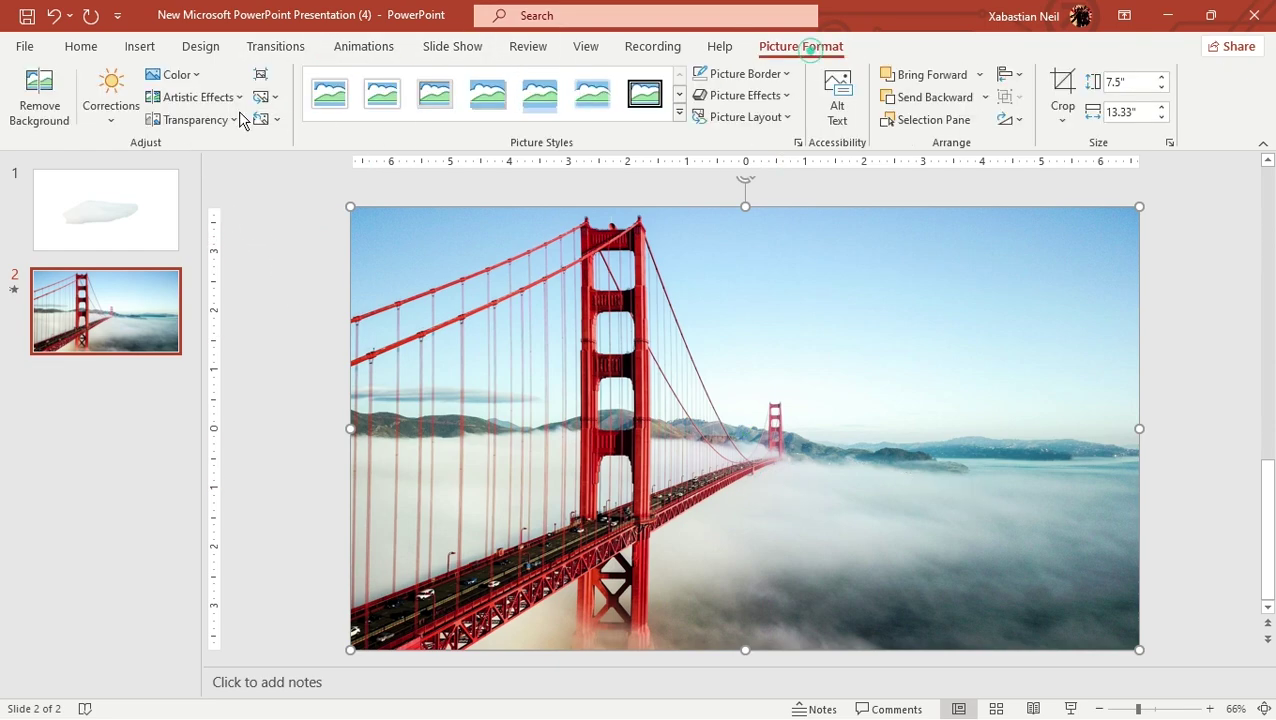
click(31, 106)
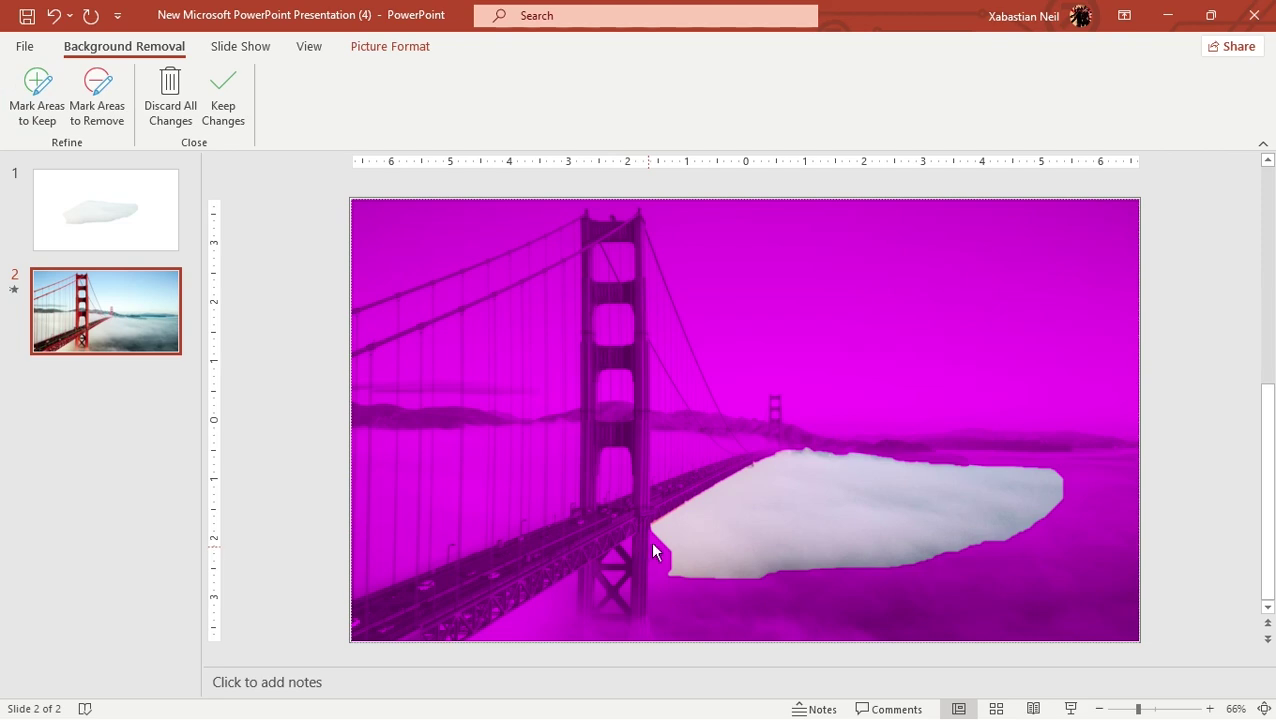
click(75, 112)
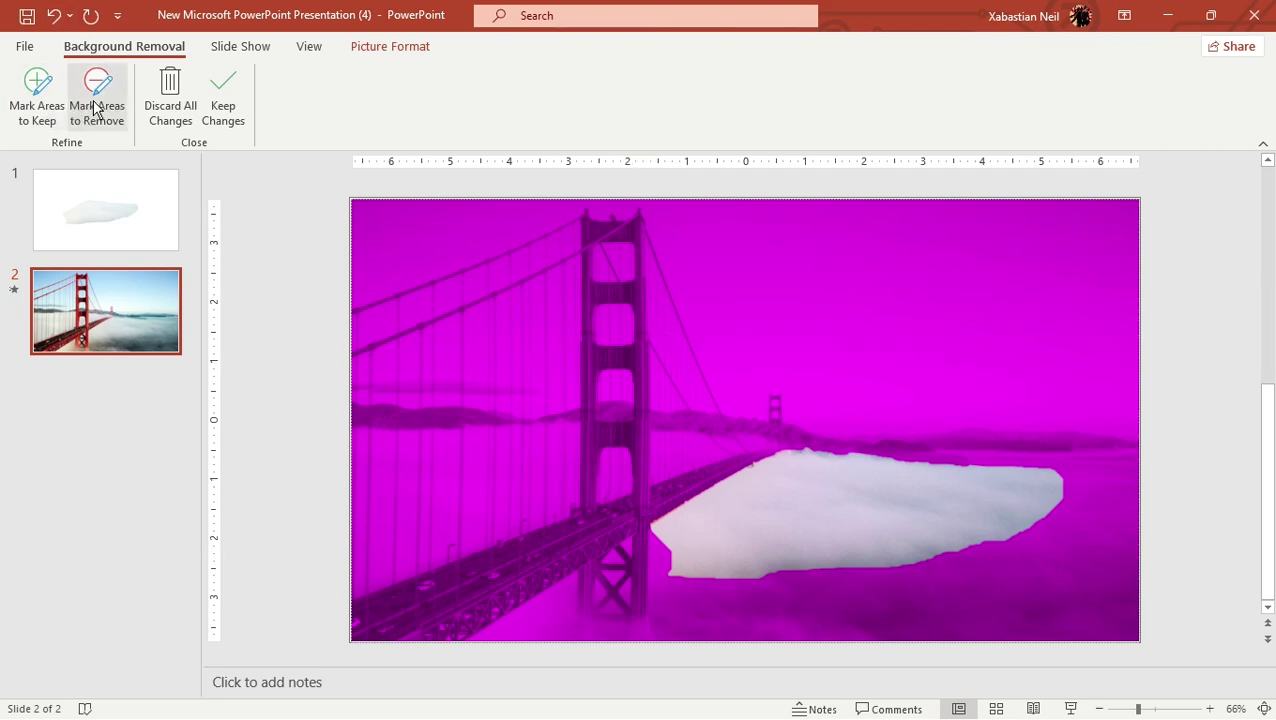
click(95, 110)
mouse_move(655, 548)
mouse_down()
mouse_move(772, 466)
mouse_move(896, 456)
mouse_up()
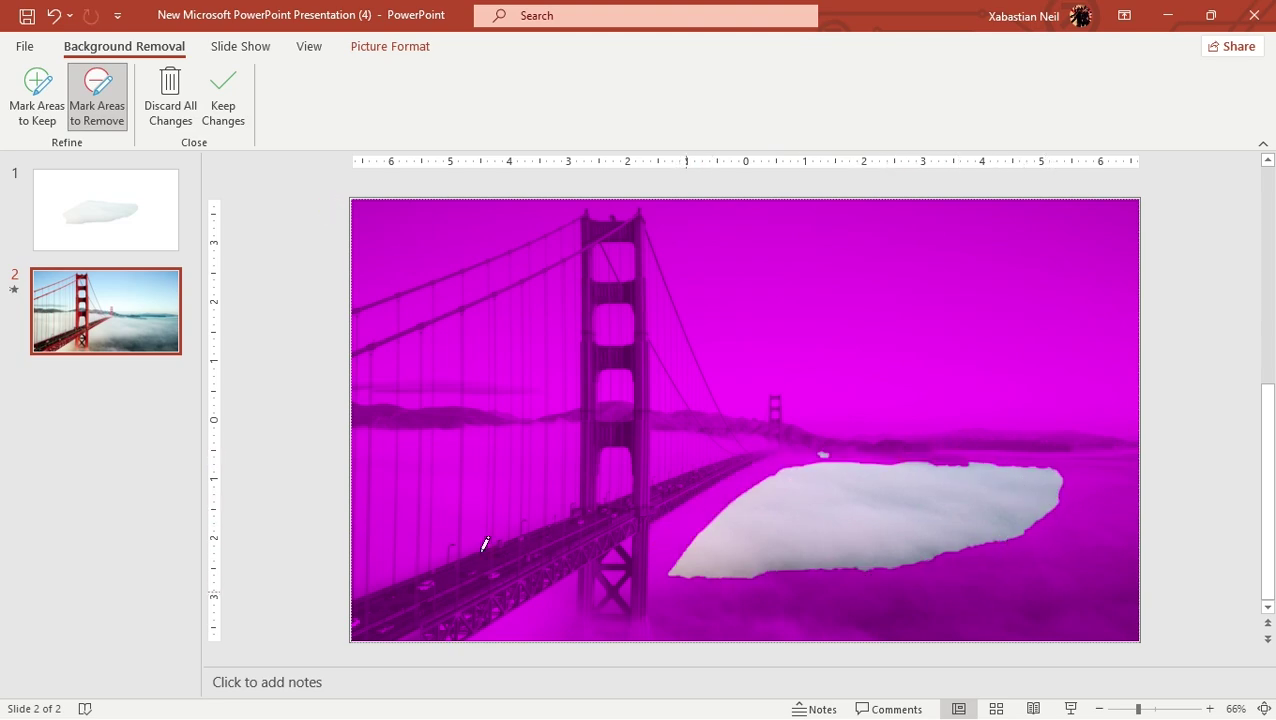
Keep more fog toward the lower right, remove the stray speck, and keep the changes.
click(37, 105)
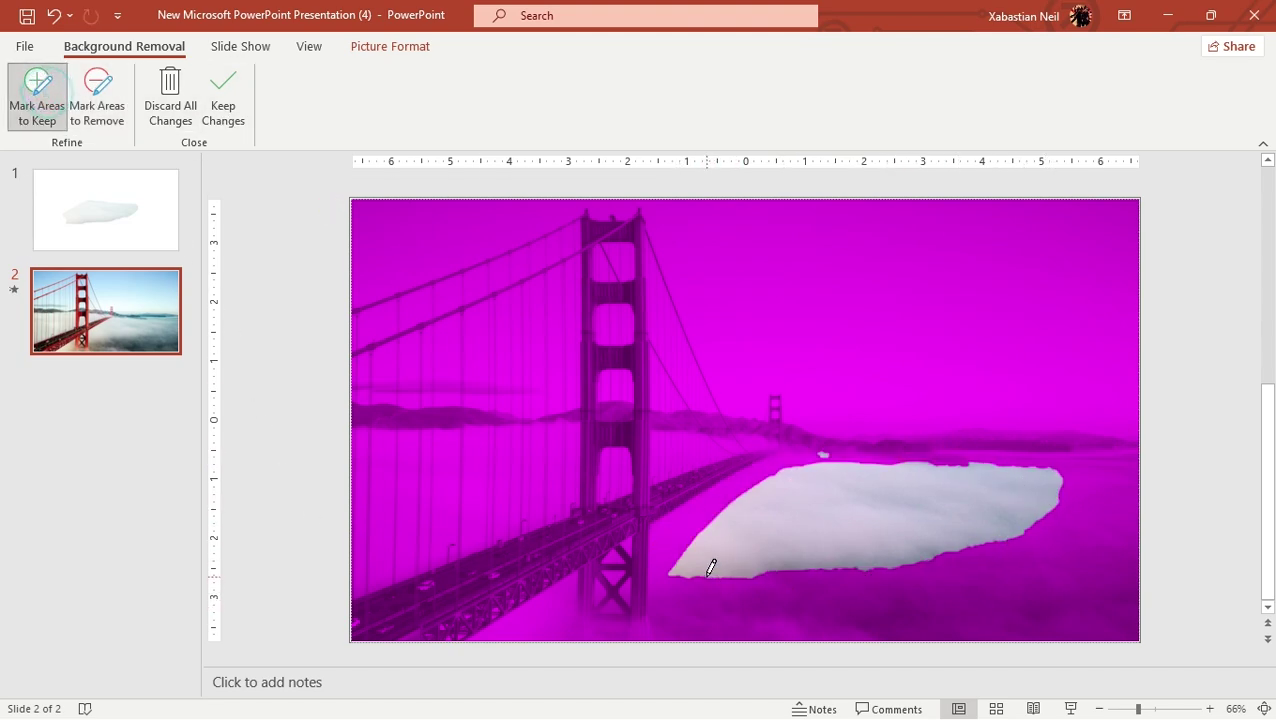
mouse_move(706, 578)
mouse_down()
mouse_move(752, 608)
mouse_move(895, 593)
mouse_up()
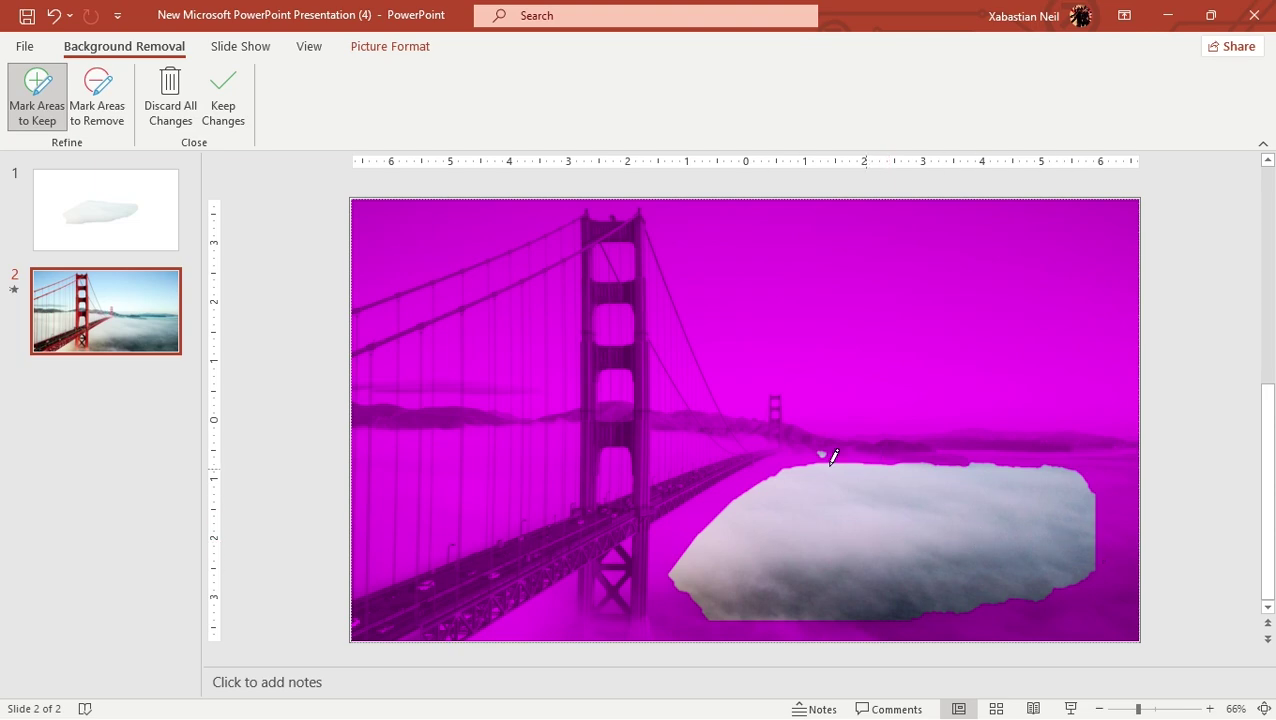
click(97, 105)
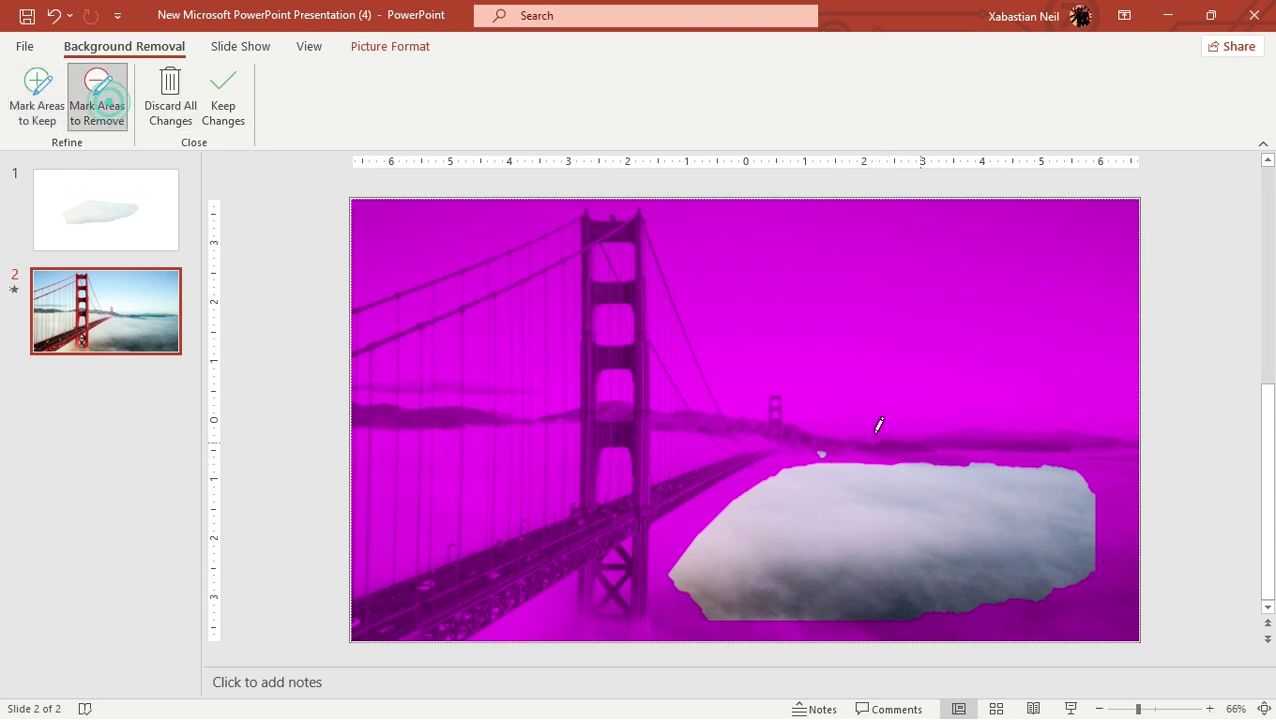
click(811, 456)
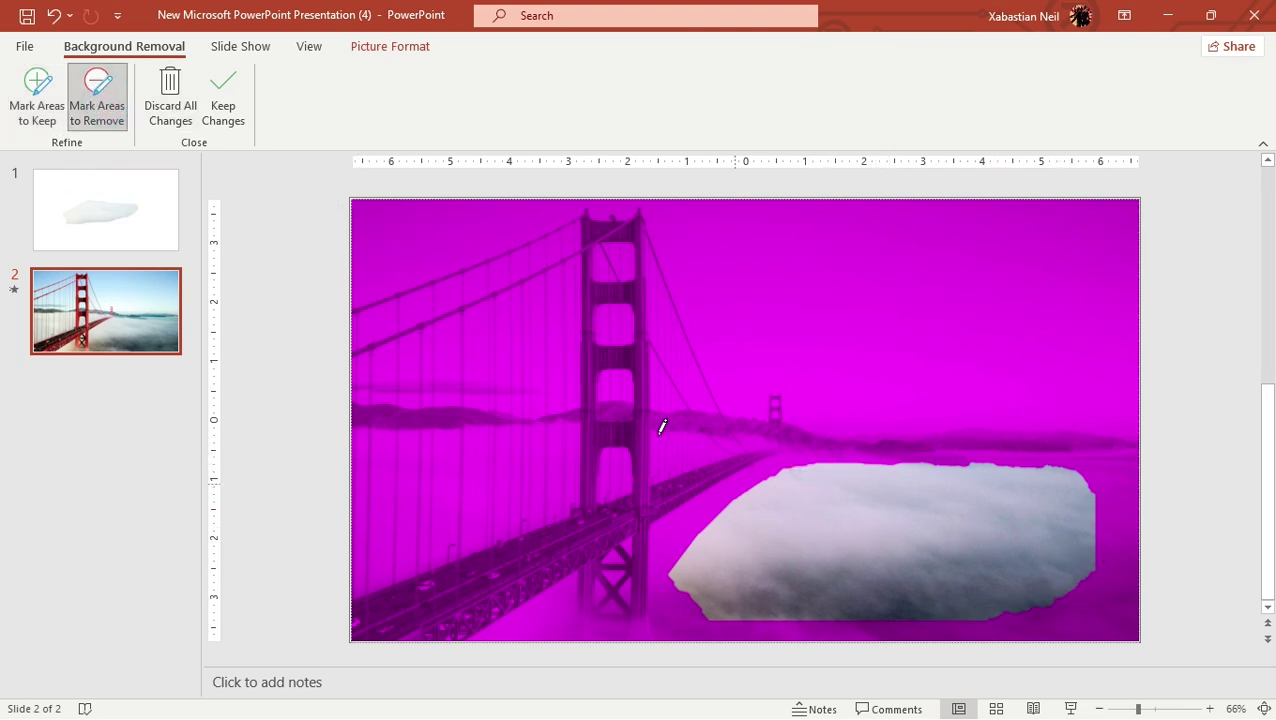
click(223, 105)
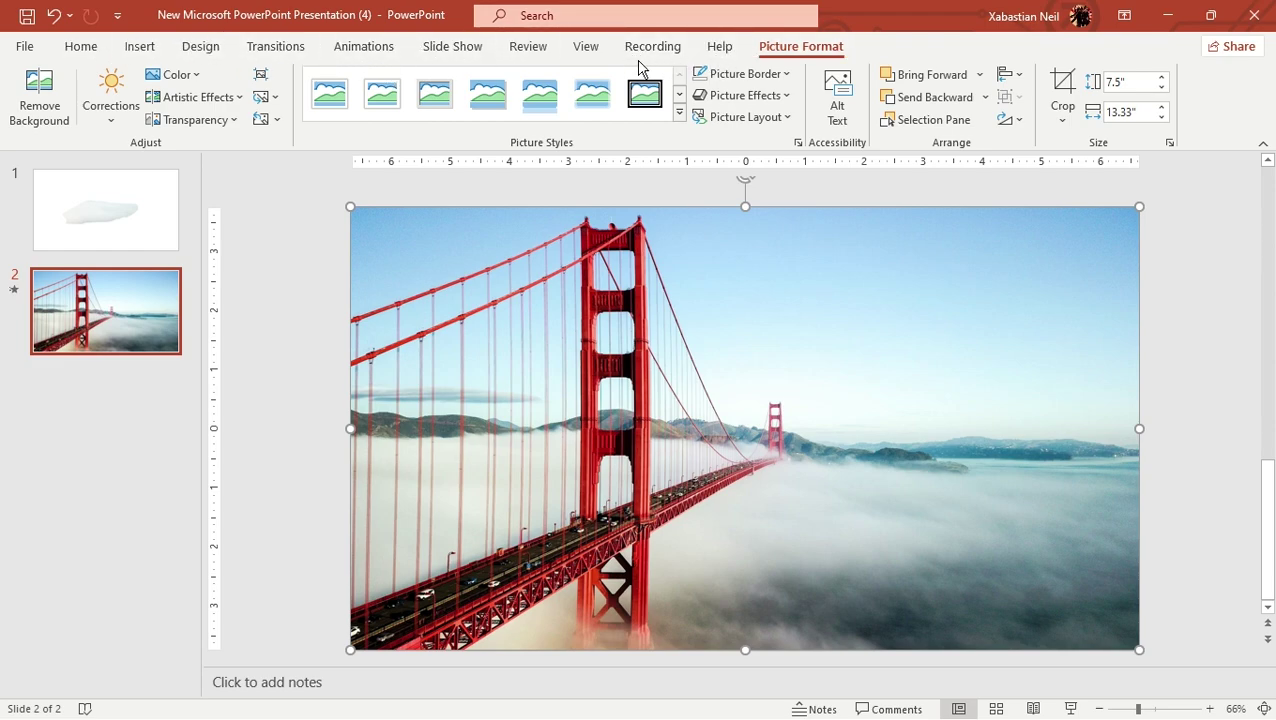
click(105, 92)
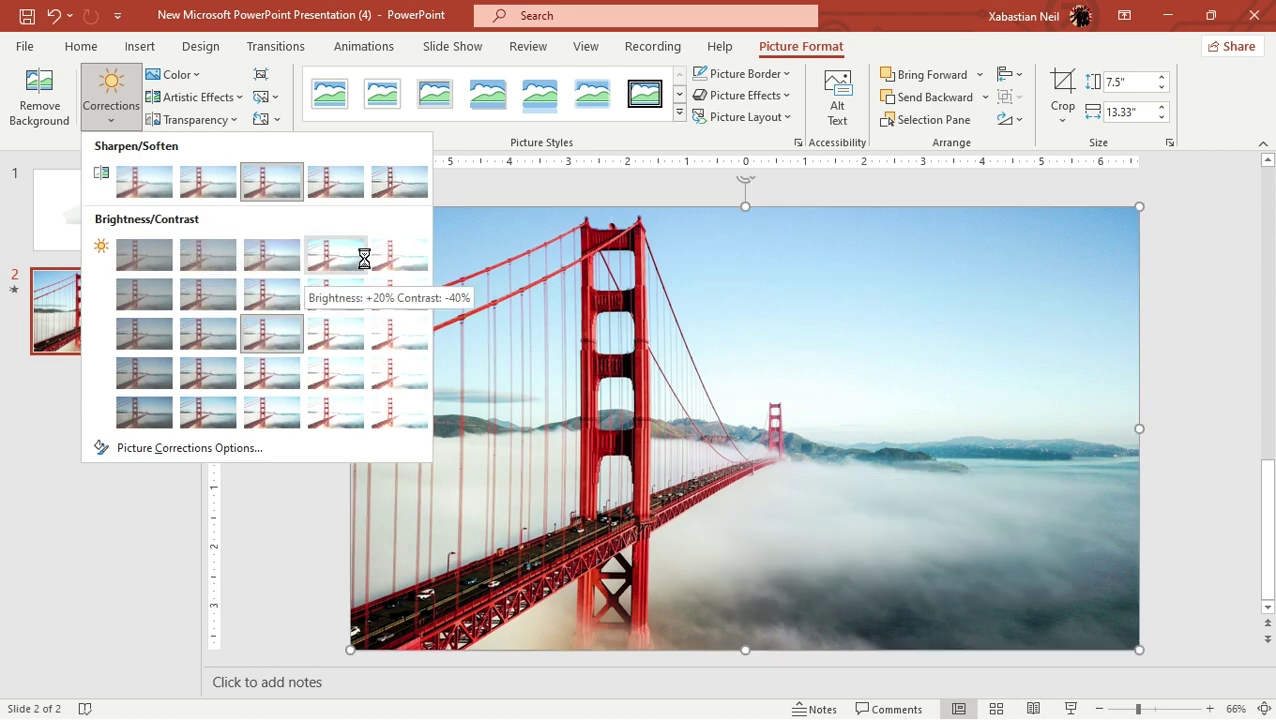
click(541, 181)
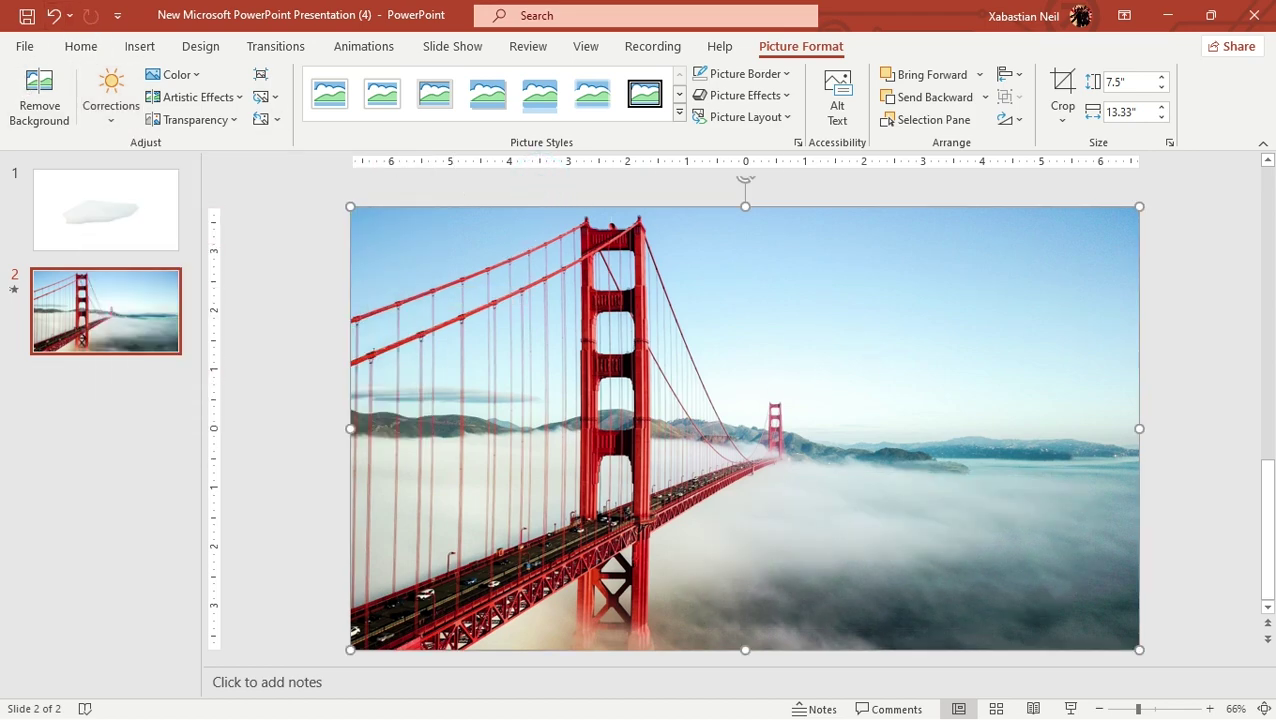
click(797, 513)
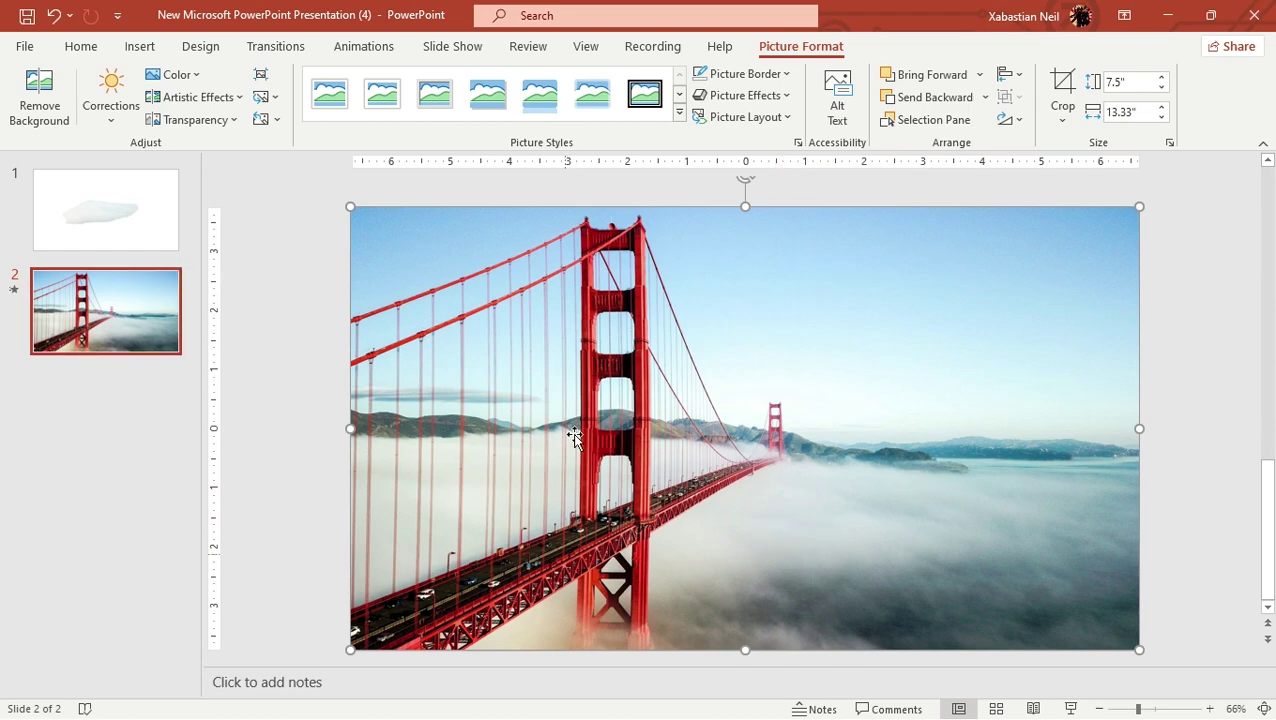